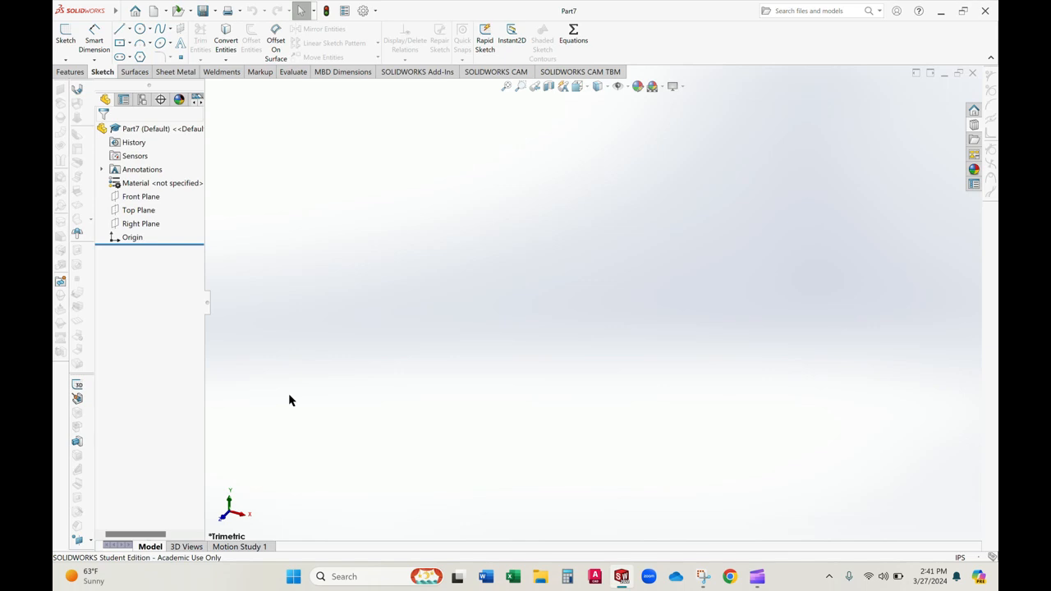
- Start a sketch on the Top Plane and draw a circle about 7.14 in in diameter centred on the origin
{"action": "left_click", "coordinate": [65, 37]}
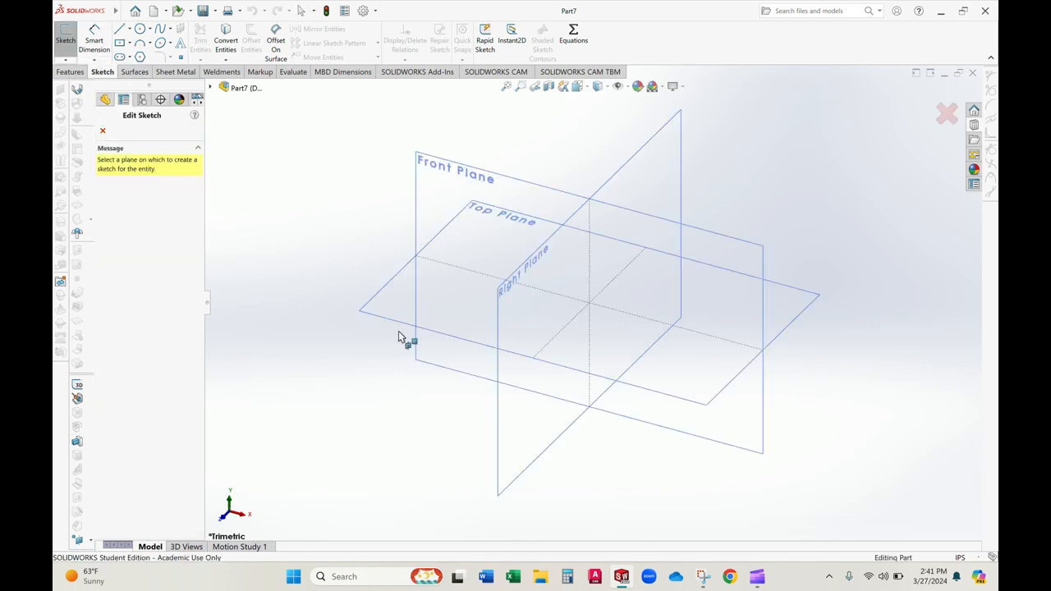
{"action": "left_click", "coordinate": [450, 299]}
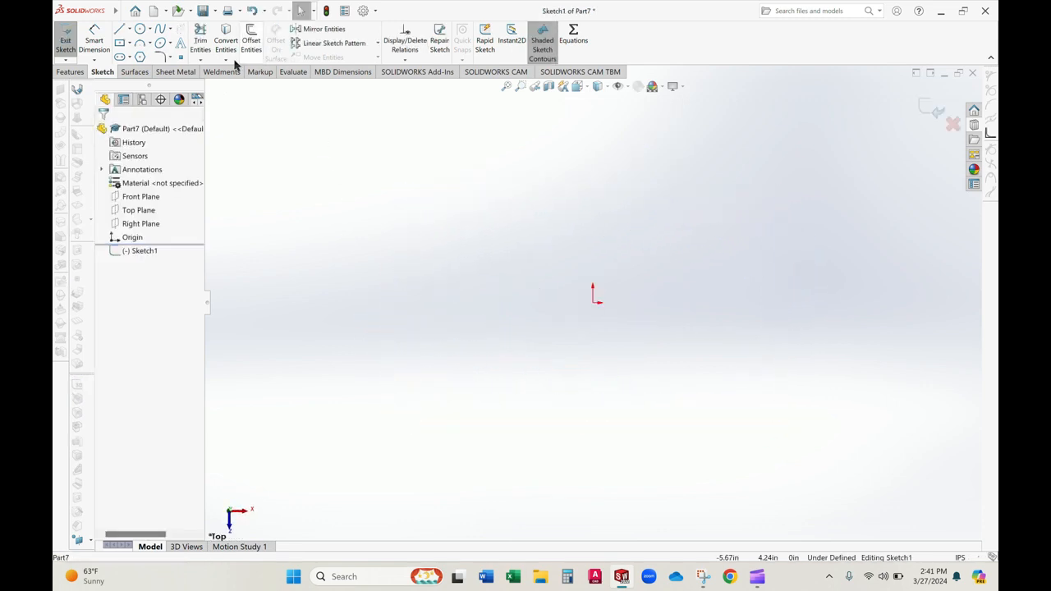
{"action": "left_click", "coordinate": [139, 30]}
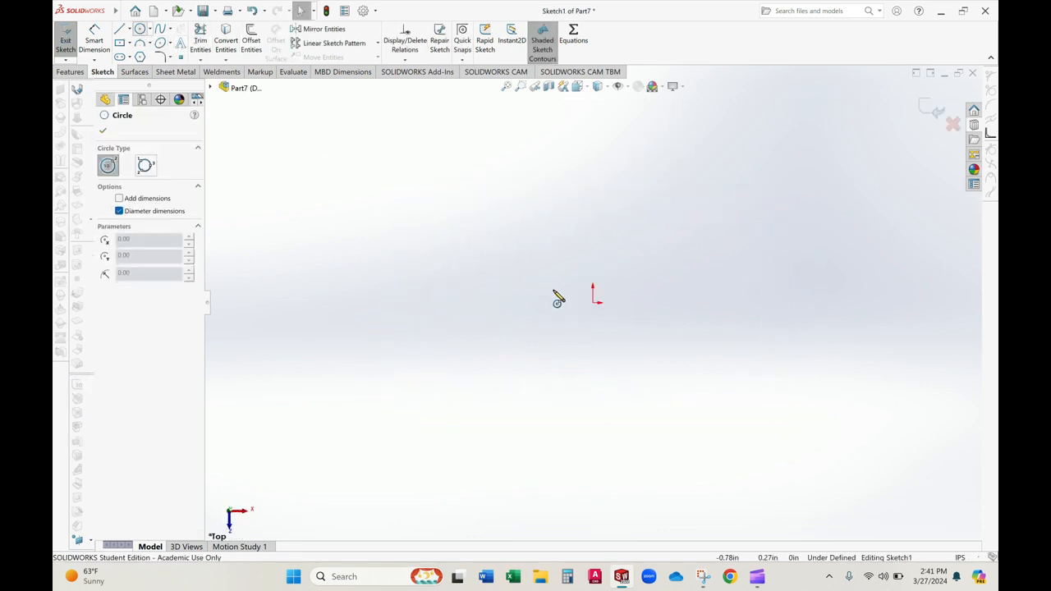
{"action": "left_click", "coordinate": [594, 304]}
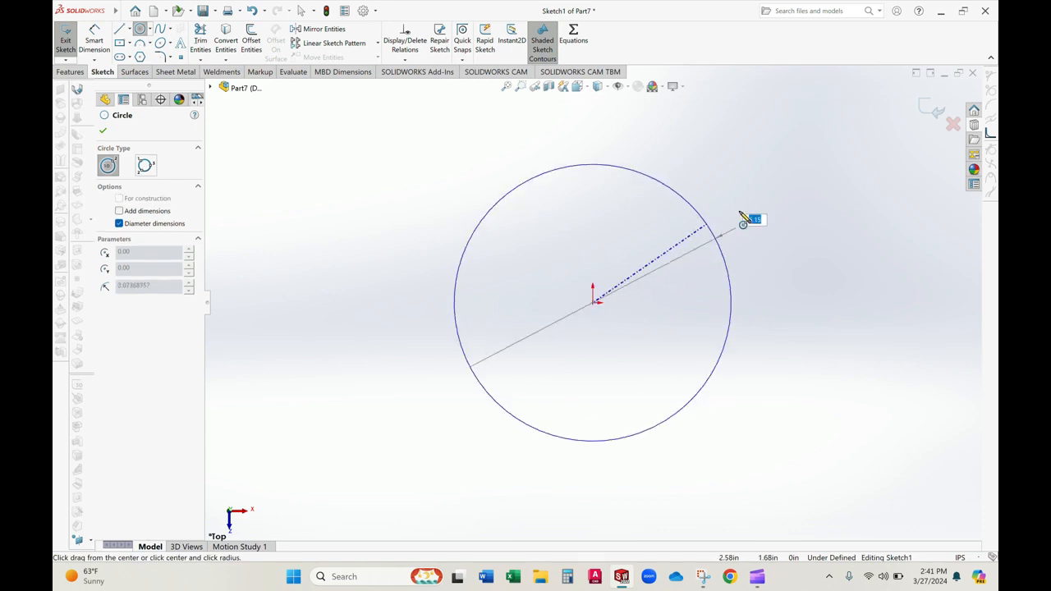
{"action": "left_click", "coordinate": [757, 216]}
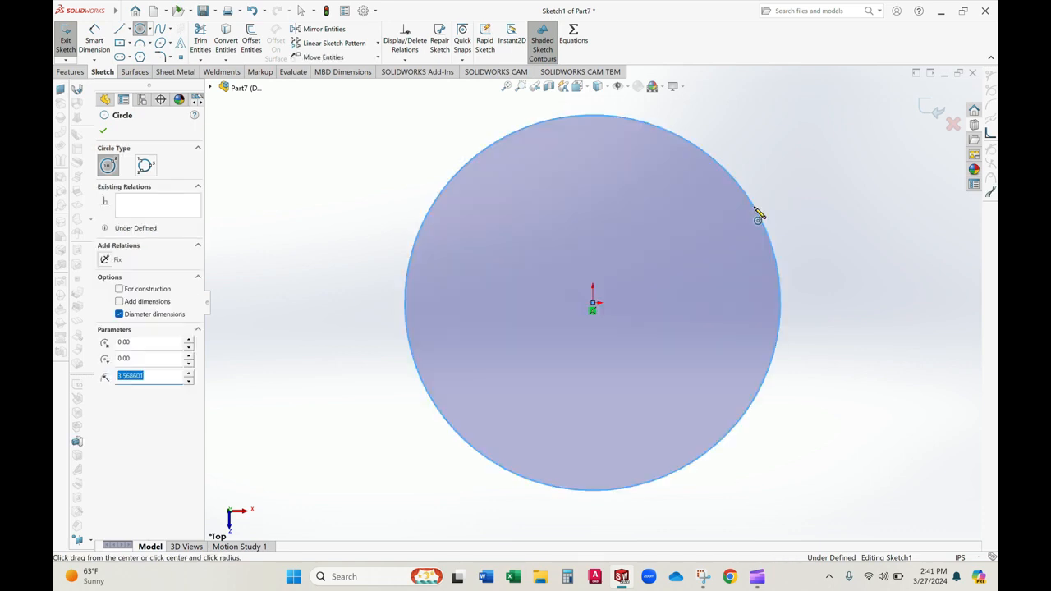
- Draw a vertical line through the origin from the circle's uppermost point to its lowest point
{"action": "left_click", "coordinate": [119, 28]}
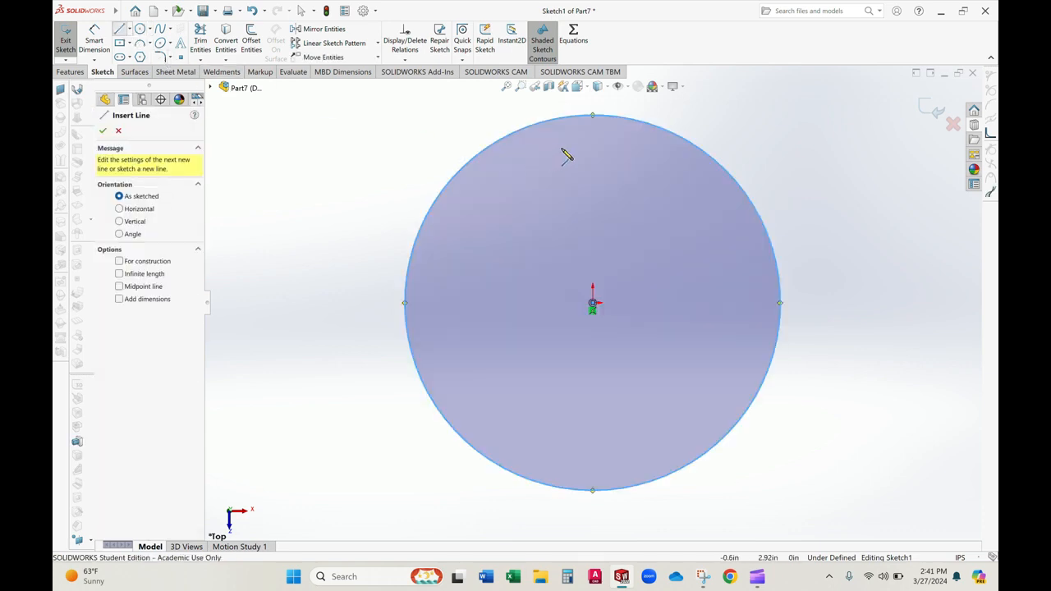
{"action": "left_click", "coordinate": [593, 116]}
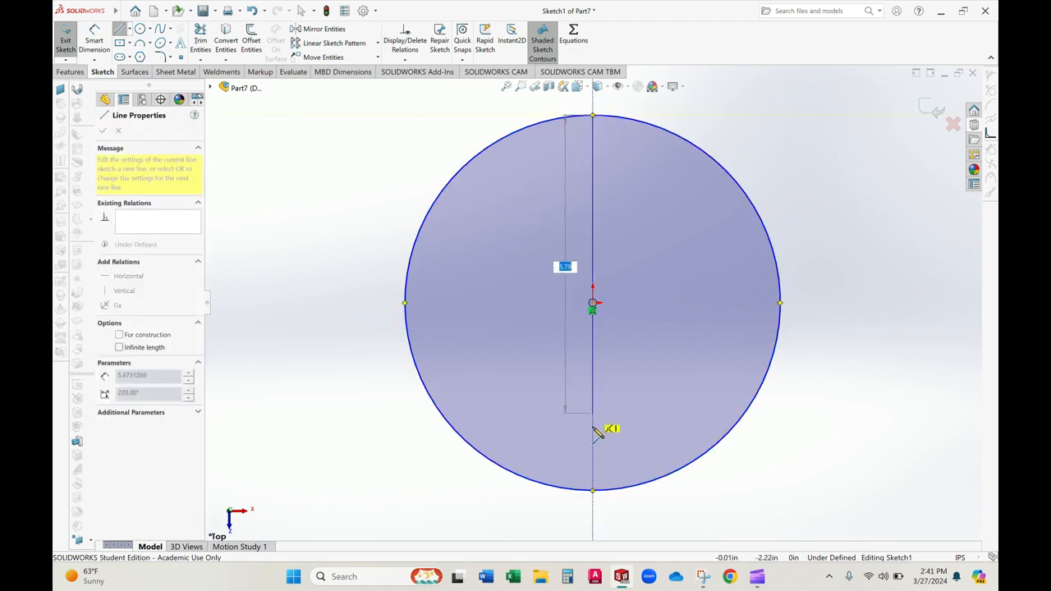
{"action": "left_click", "coordinate": [593, 490]}
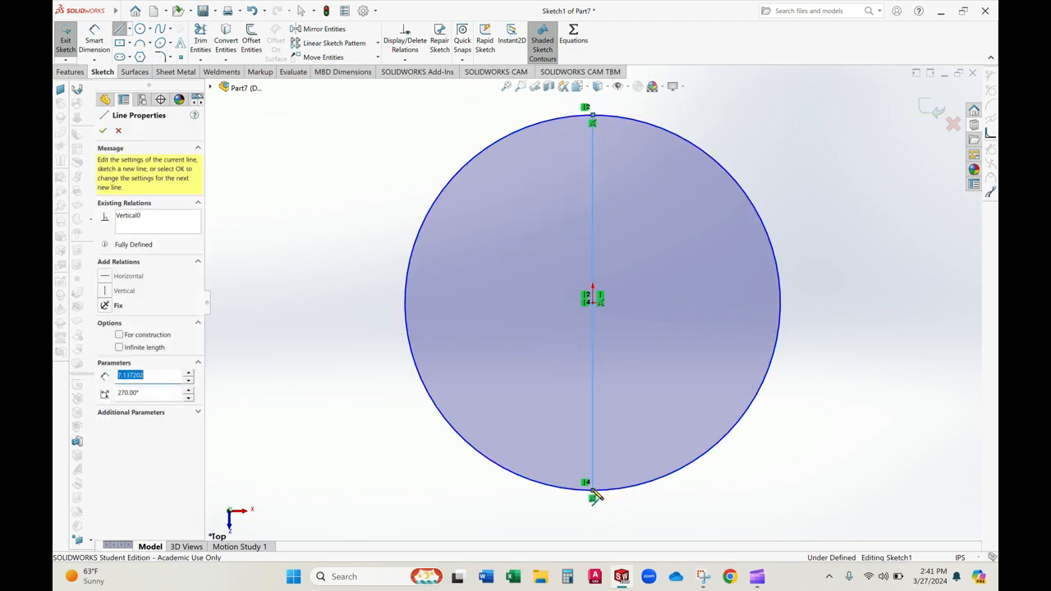
- Trim away the left half of the circle with Power trim, keeping the right semicircle and the vertical line
{"action": "left_click", "coordinate": [201, 41]}
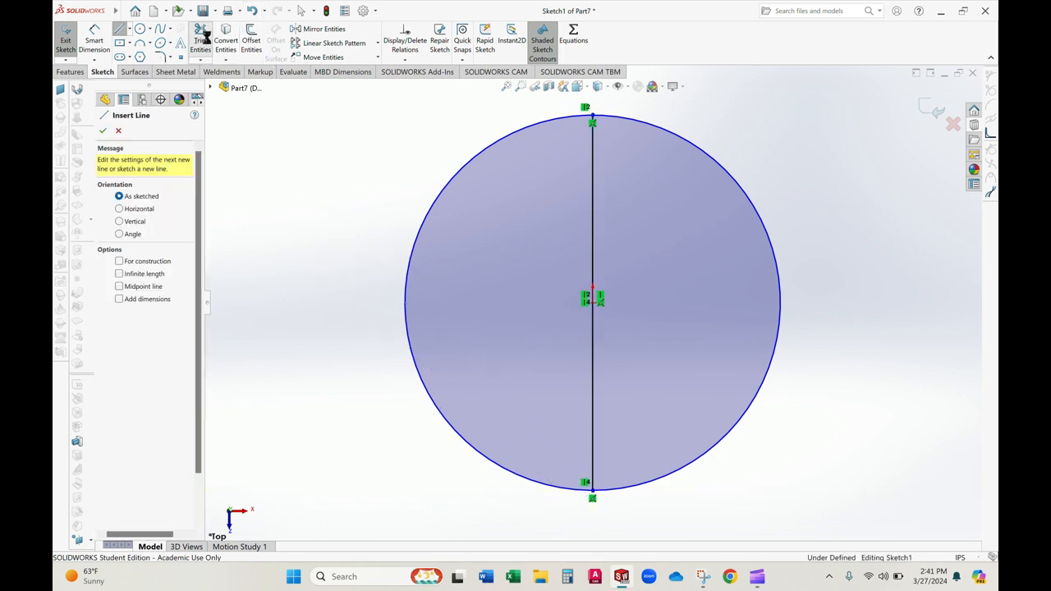
{"action": "left_click_drag", "start_coordinate": [412, 182], "coordinate": [470, 228]}
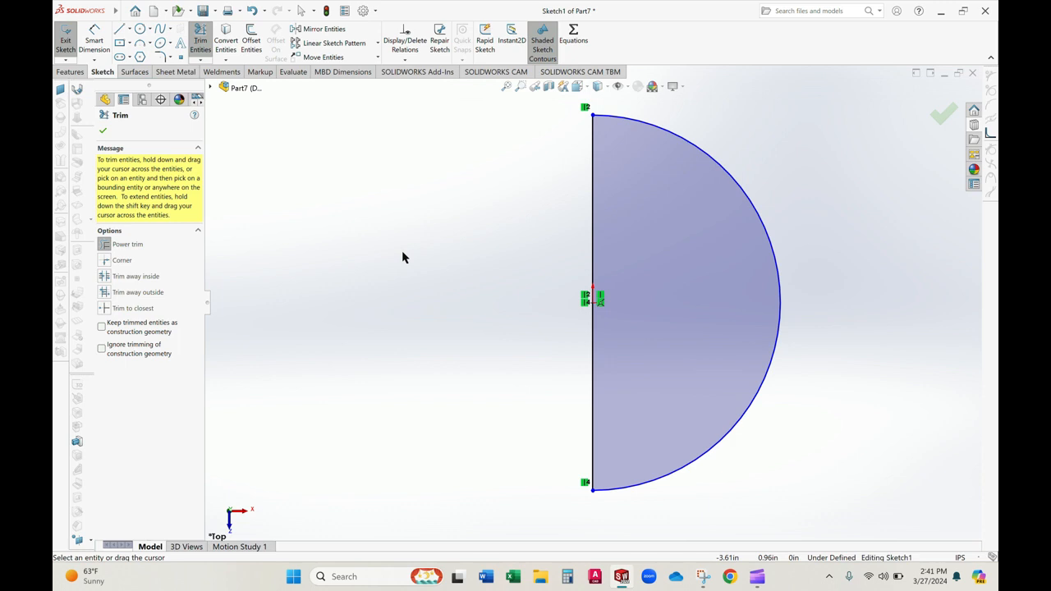
{"action": "left_click", "coordinate": [103, 132]}
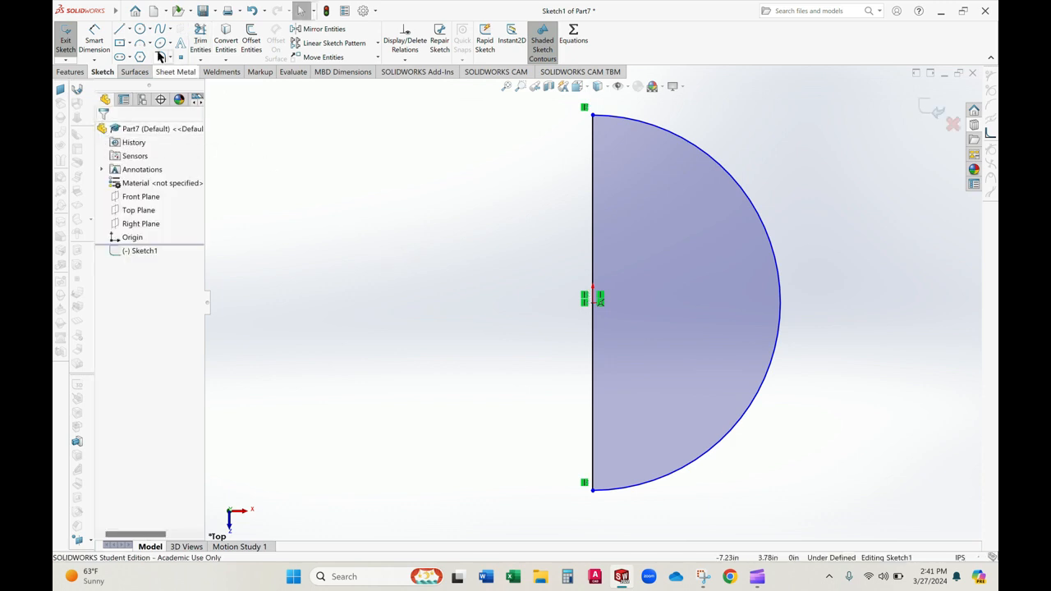
- Dimension the length of the semicircle's straight edge and name the dimension Dia, keeping its drawn length
{"action": "left_click", "coordinate": [94, 37]}
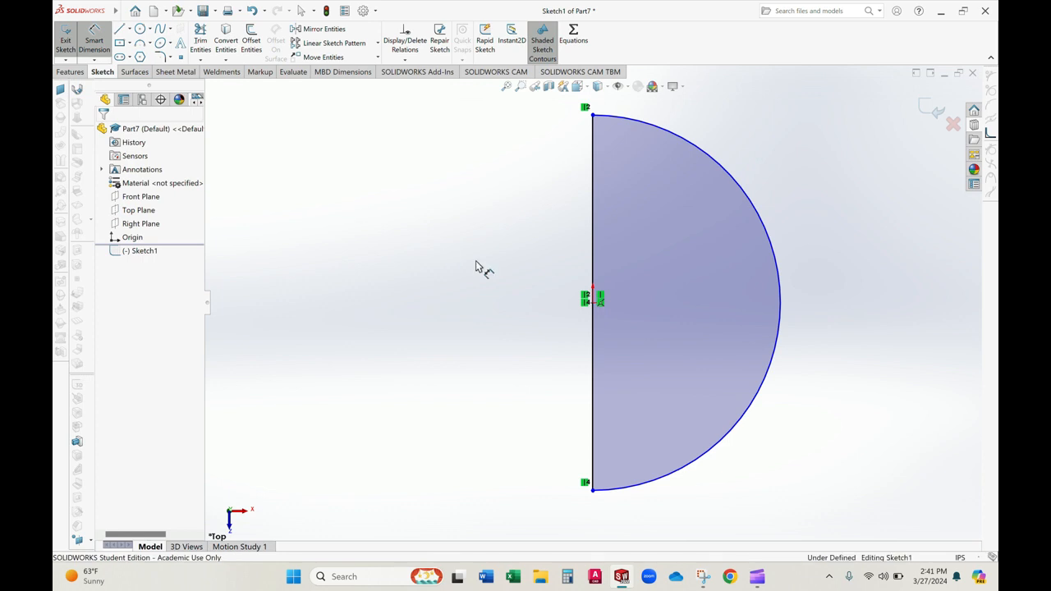
{"action": "left_click", "coordinate": [592, 255]}
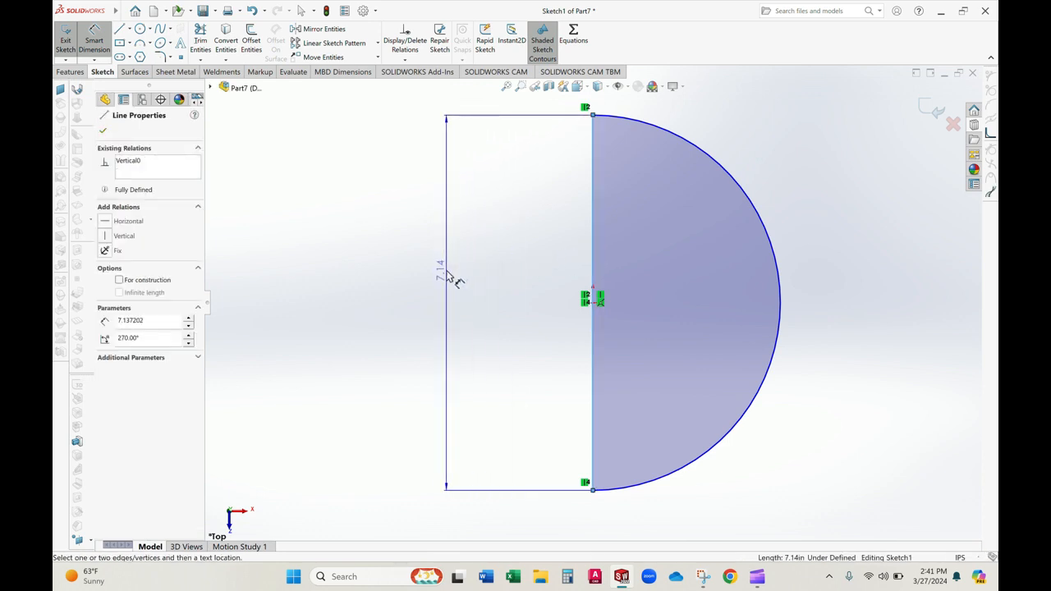
{"action": "left_click", "coordinate": [441, 297]}
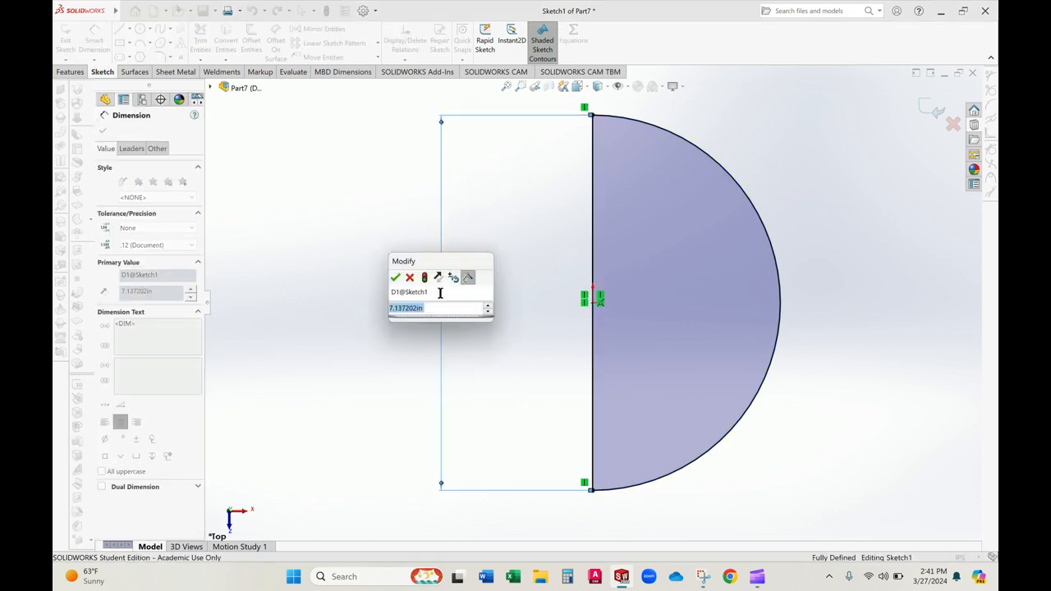
{"action": "left_click", "coordinate": [419, 292]}
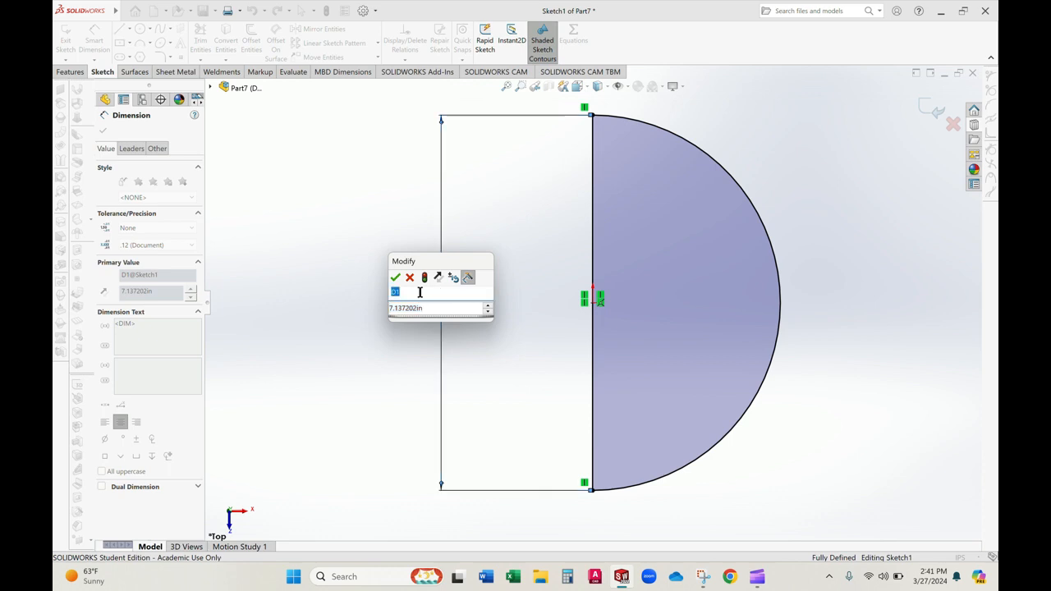
{"action": "type", "text": "D"}
{"action": "key", "text": "Tab"}
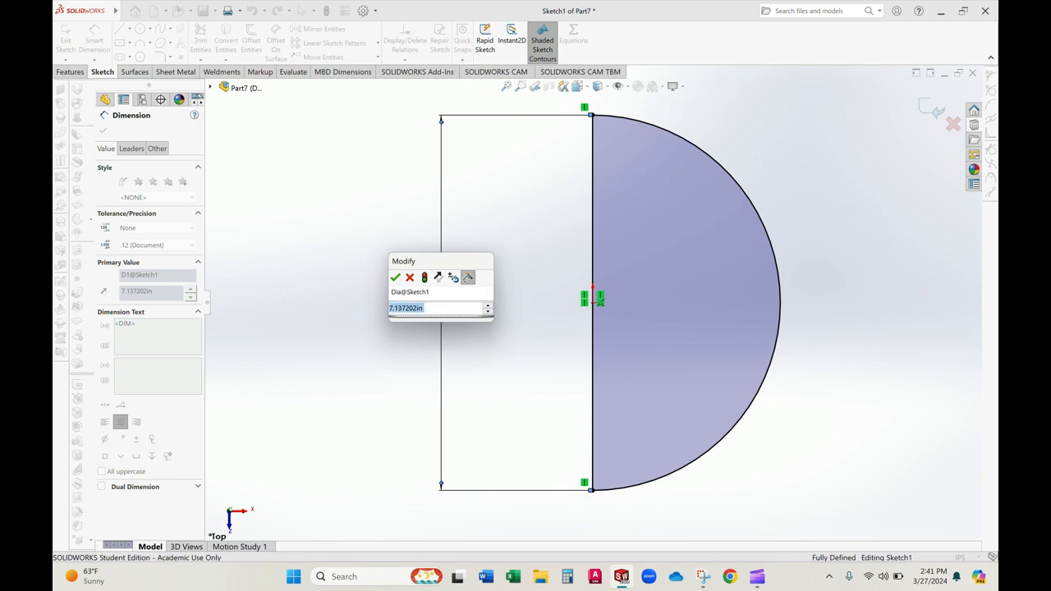
{"action": "left_click", "coordinate": [395, 278]}
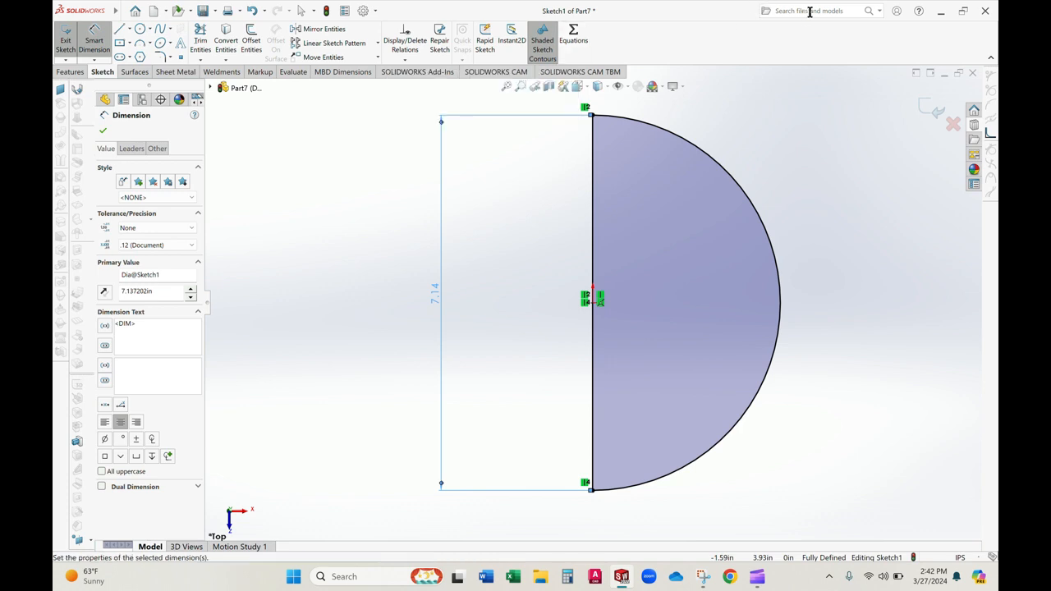
- Add a global variable named Dia linked to the Dia@Sketch1 dimension, and close the sketch
{"action": "left_click", "coordinate": [575, 37]}
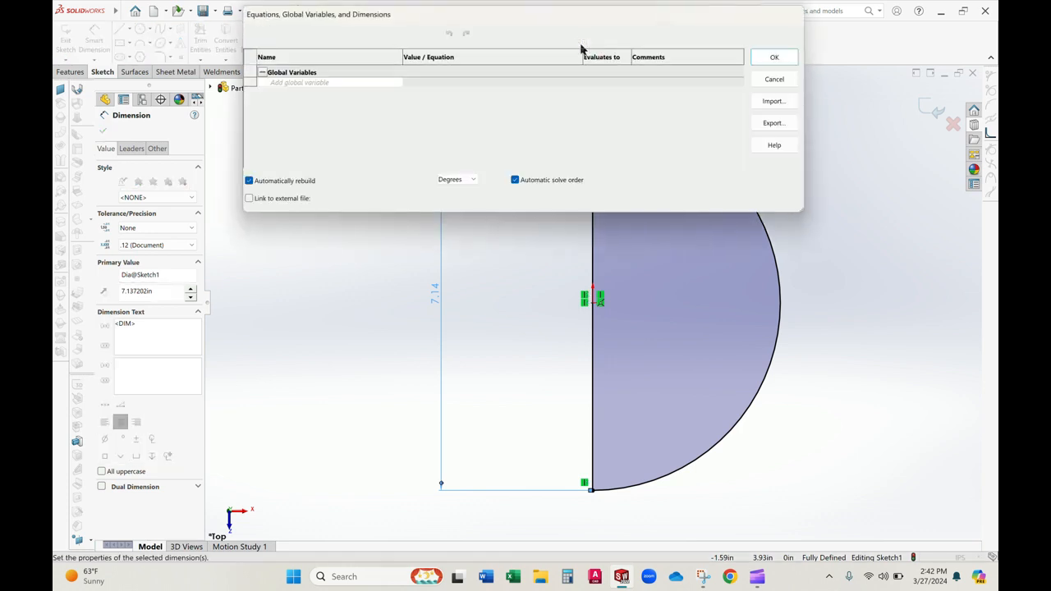
{"action": "left_click", "coordinate": [312, 83]}
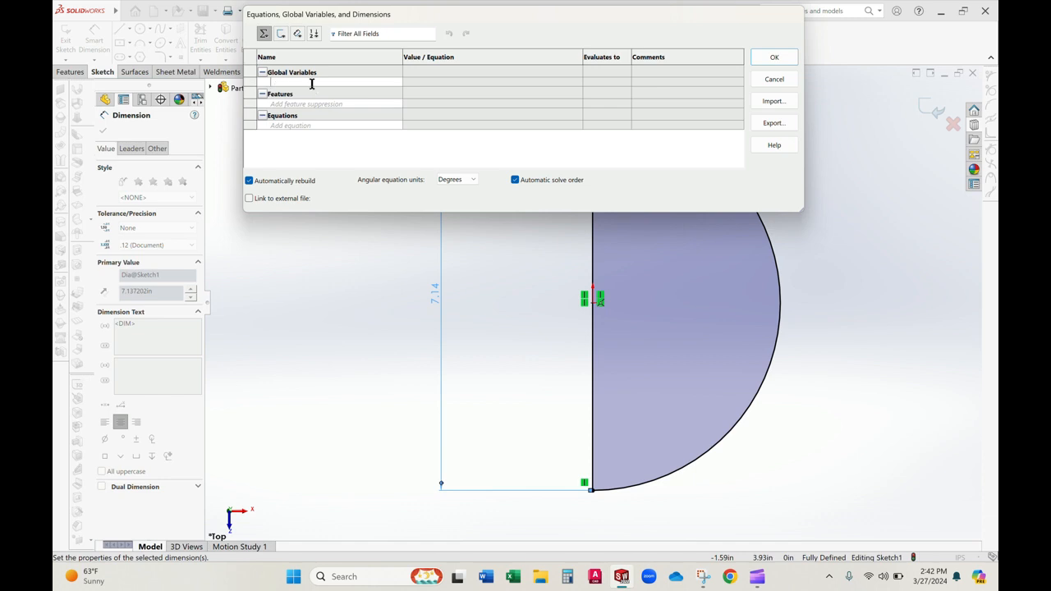
{"action": "type", "text": "Dia"}
{"action": "key", "text": "Tab"}
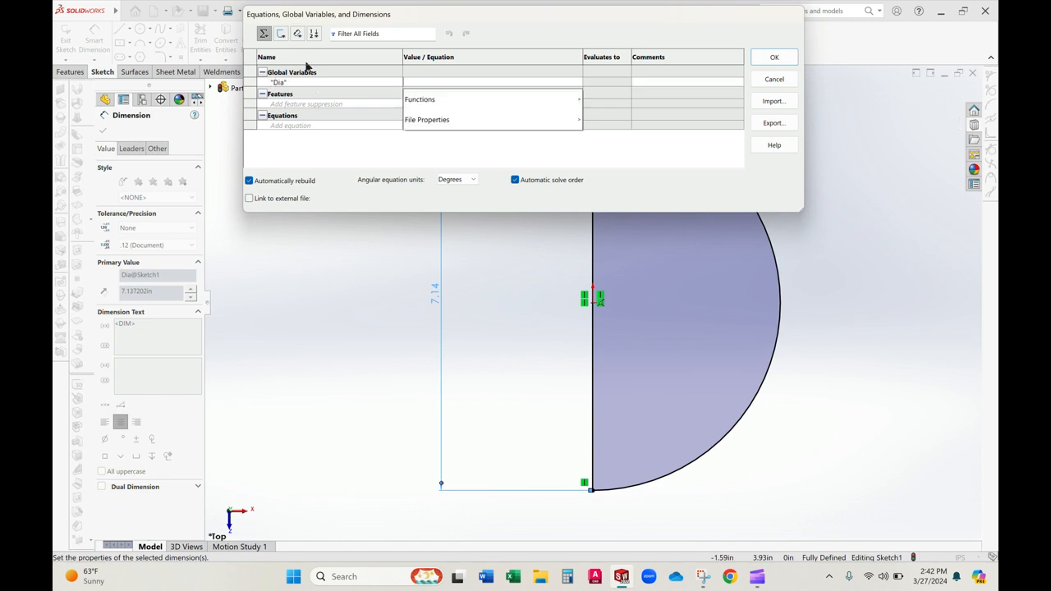
{"action": "left_click", "coordinate": [443, 300]}
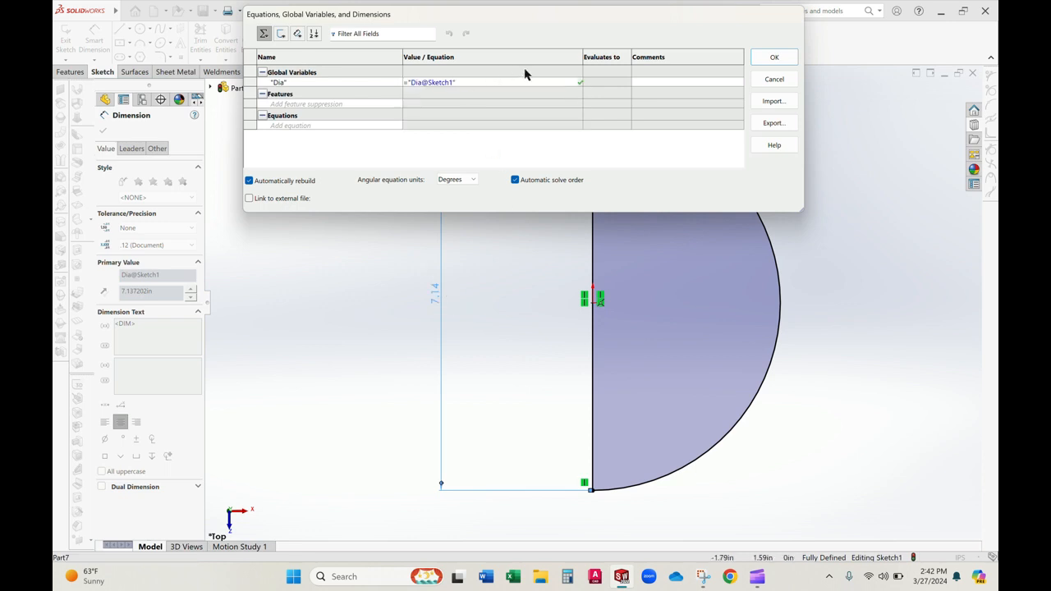
{"action": "left_click", "coordinate": [775, 58]}
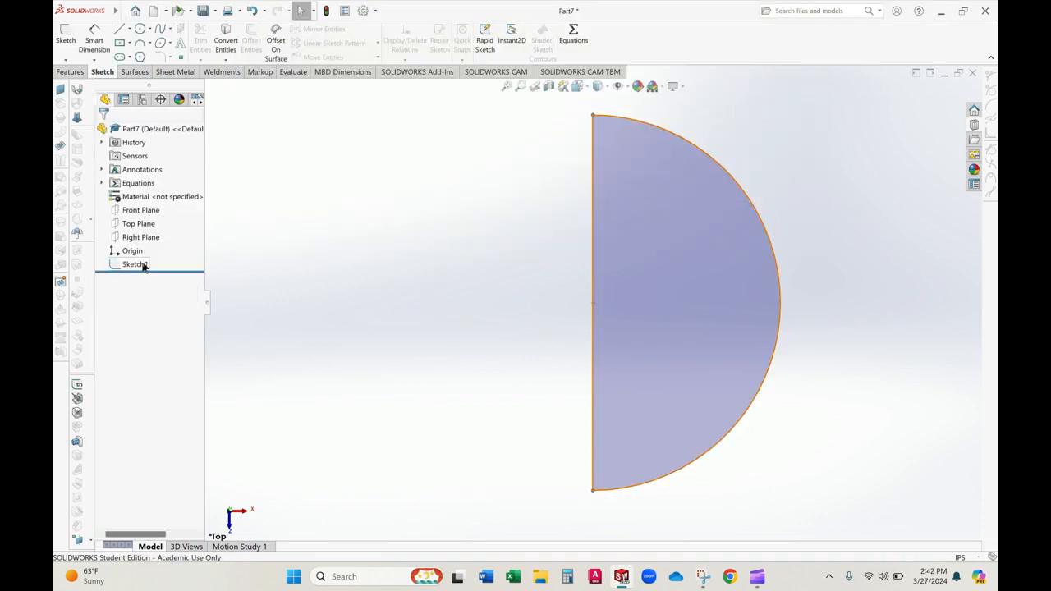
- Revolve the semicircle sketch 360 degrees about its straight edge to form a solid sphere
{"action": "left_click", "coordinate": [134, 264]}
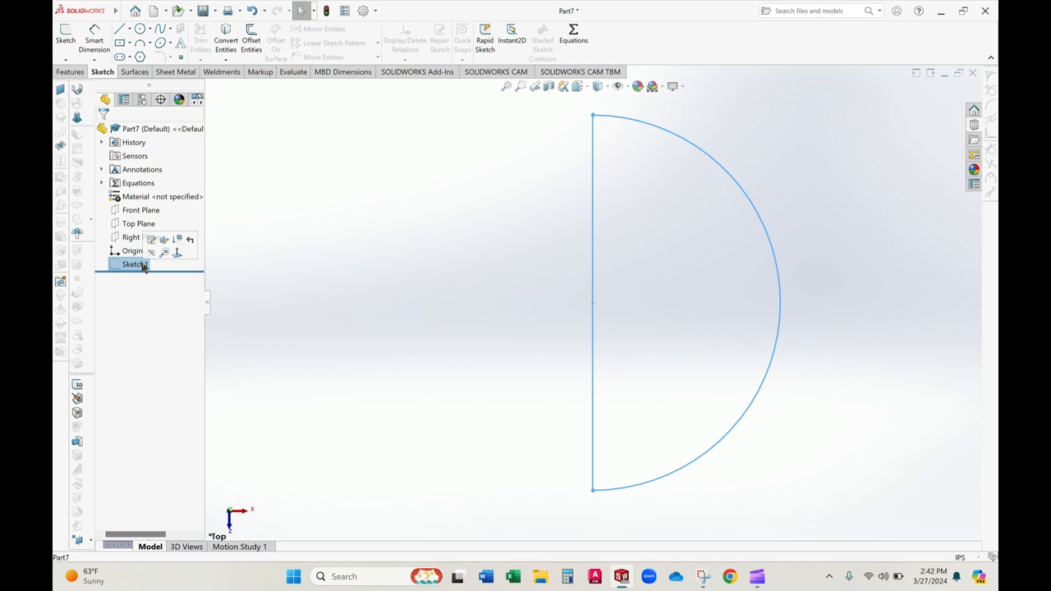
{"action": "left_click", "coordinate": [70, 72]}
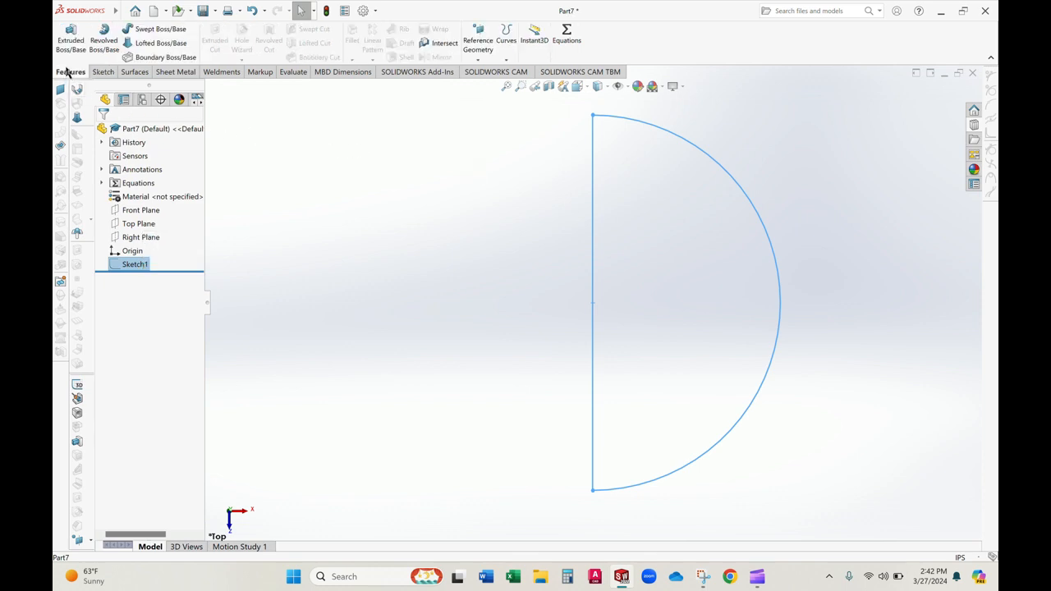
{"action": "left_click", "coordinate": [104, 41]}
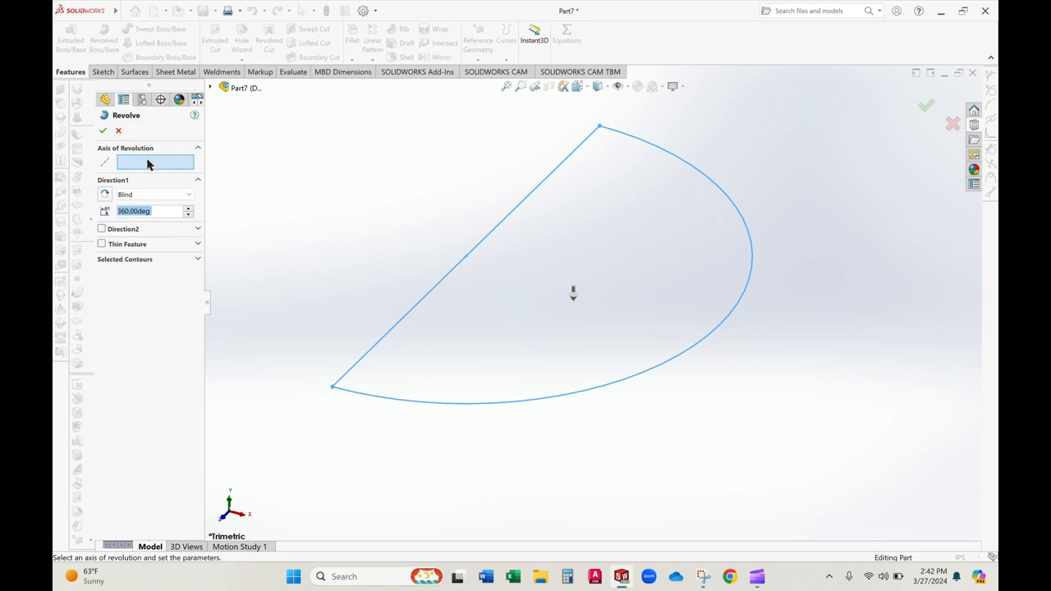
{"action": "left_click", "coordinate": [505, 220]}
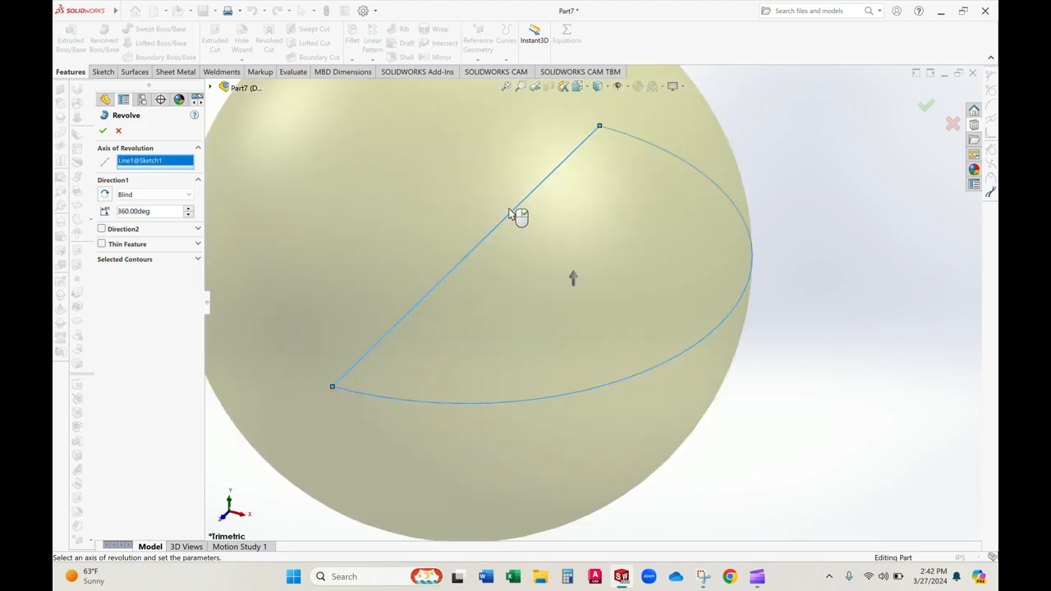
{"action": "scroll", "coordinate": [509, 215], "scroll_direction": "up", "scroll_amount": 4}
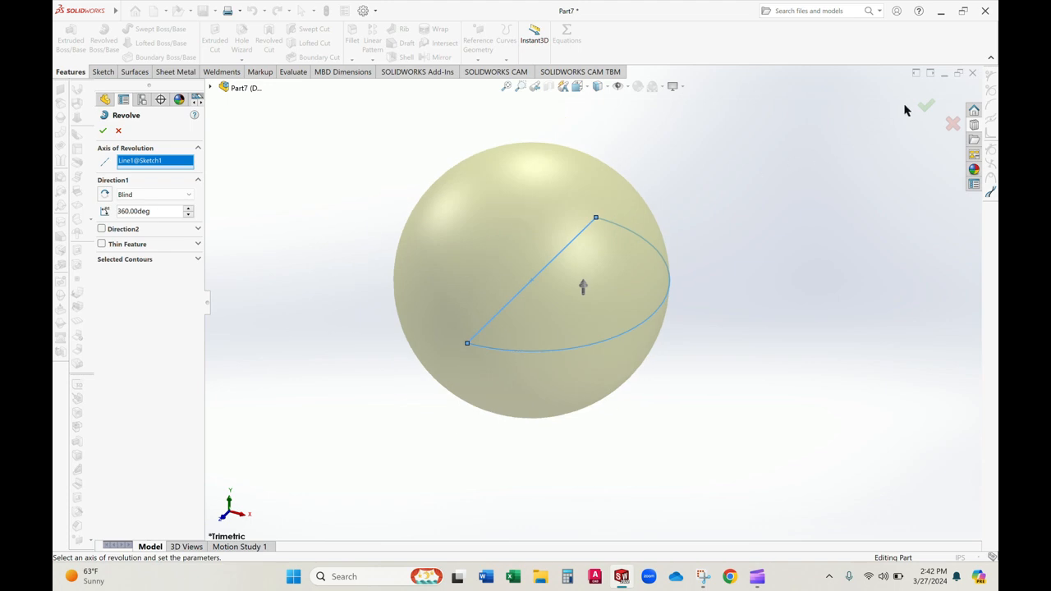
{"action": "left_click", "coordinate": [925, 105]}
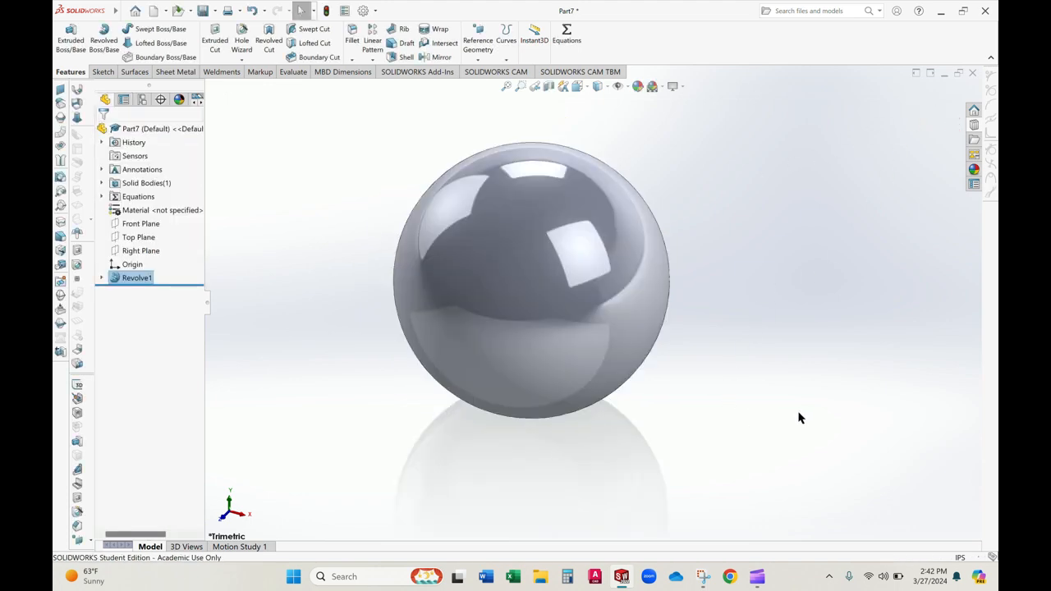
- Switch to the top view and show the sketch belonging to the revolved sphere
{"action": "key", "text": "ctrl+5"}
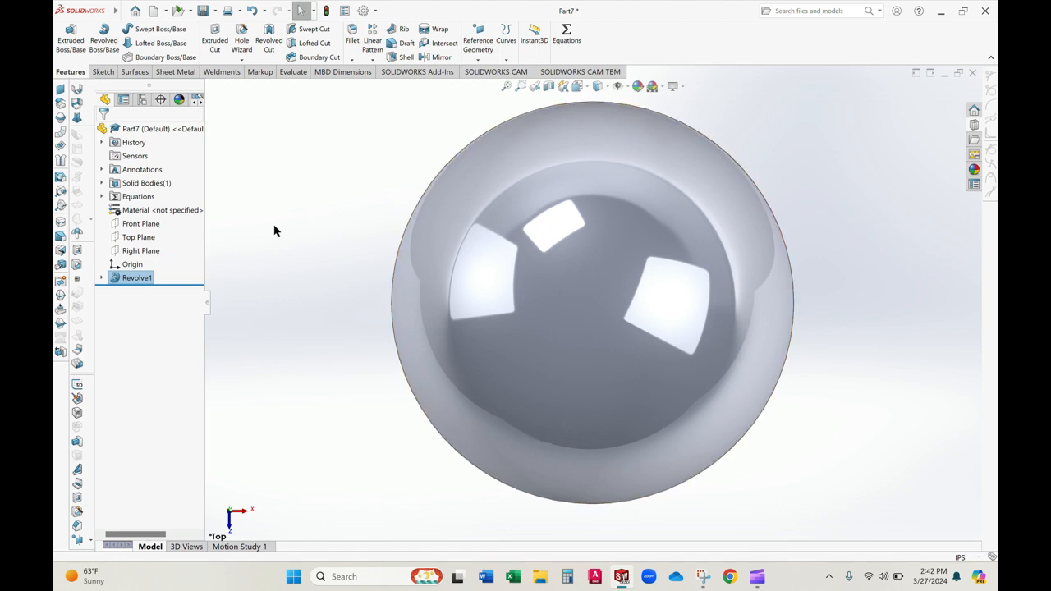
{"action": "left_click", "coordinate": [101, 279]}
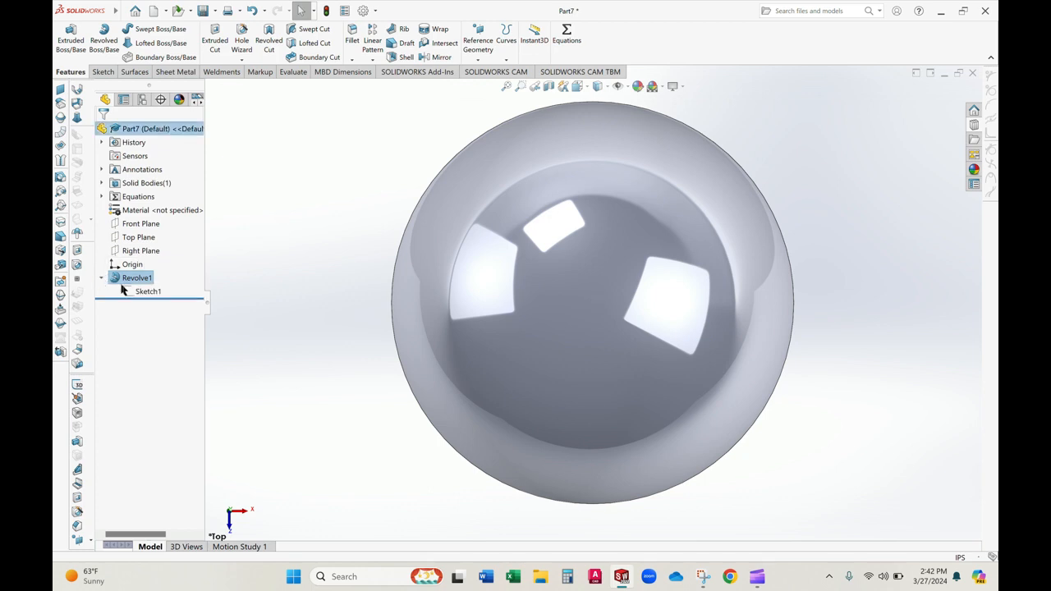
{"action": "left_click", "coordinate": [127, 293]}
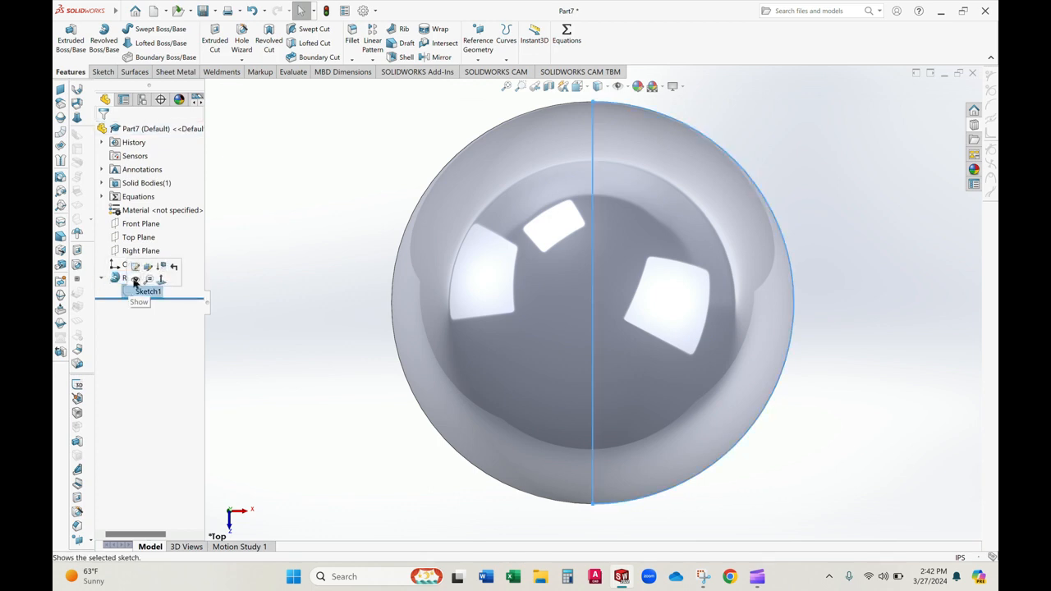
{"action": "left_click", "coordinate": [345, 287]}
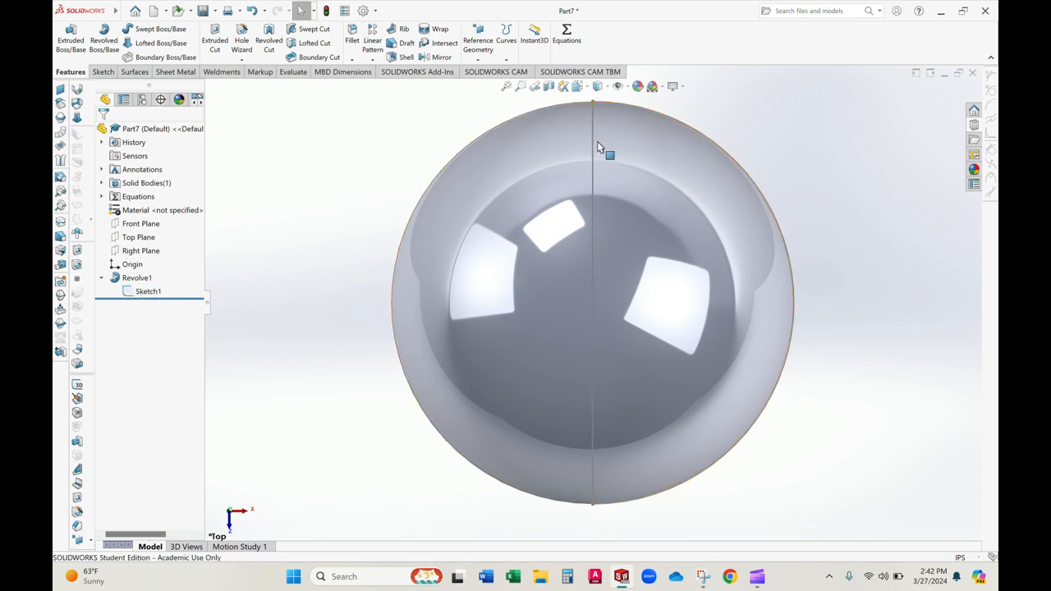
- Add a reference dimension for the length of the sphere's vertical sketch line, placed left of the sphere
{"action": "left_click", "coordinate": [104, 72]}
{"action": "left_click", "coordinate": [94, 41]}
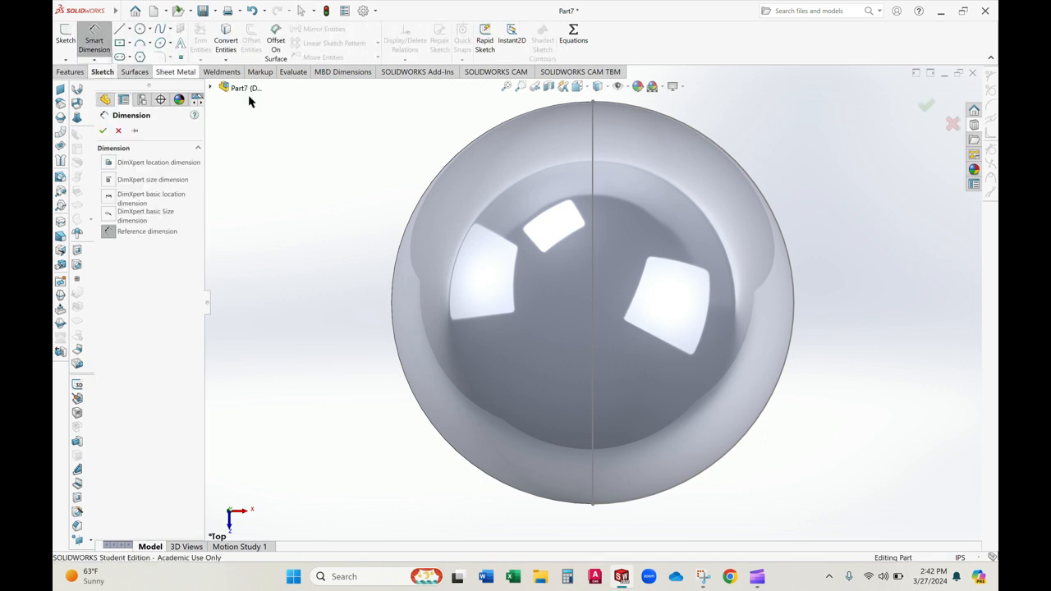
{"action": "left_click", "coordinate": [592, 160]}
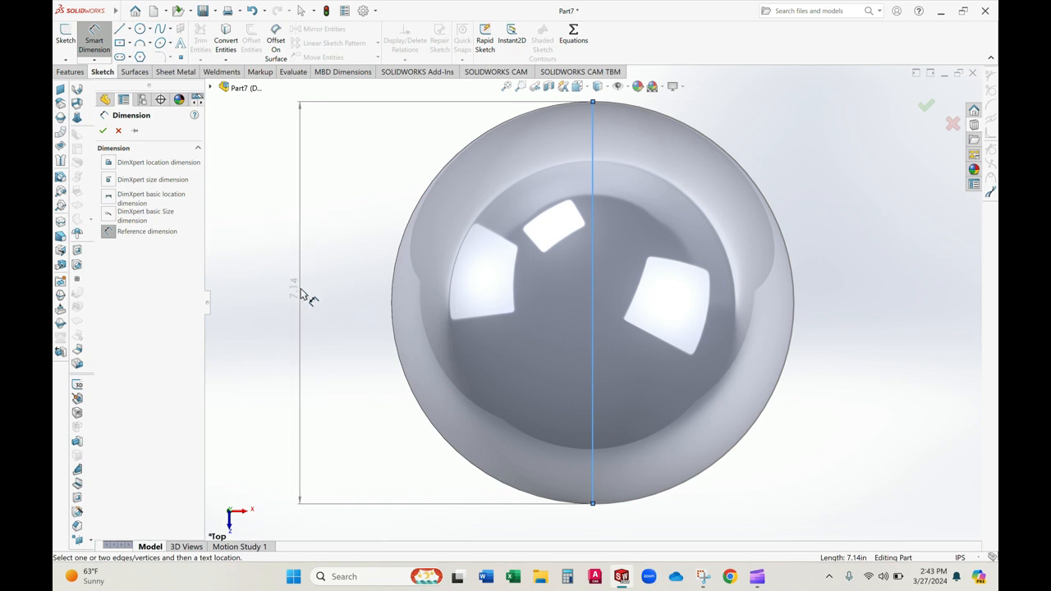
{"action": "left_click", "coordinate": [300, 292]}
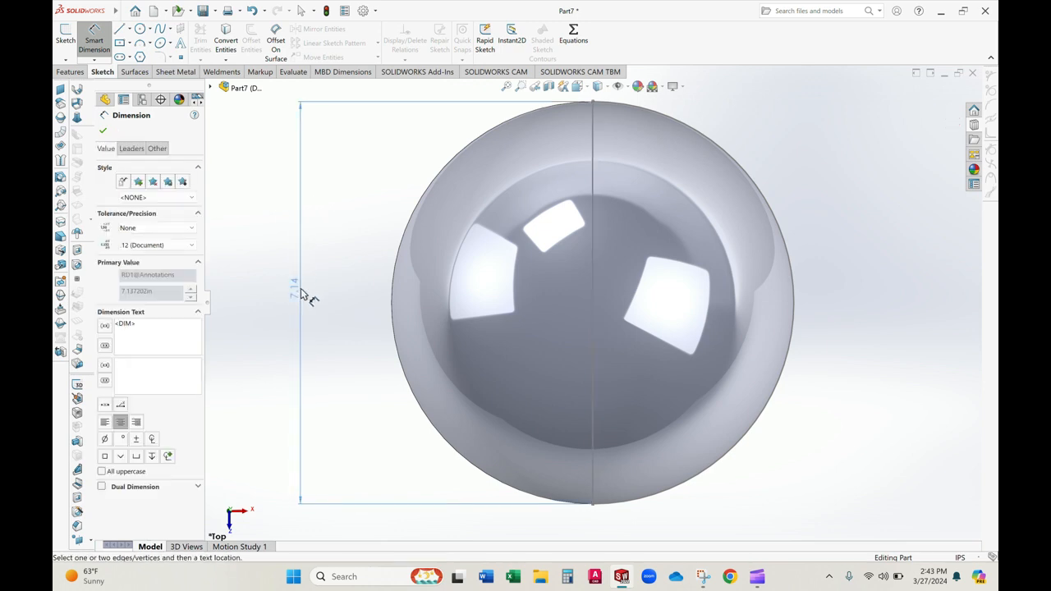
- Finish the reference dimension and insert an auto-created Excel design table containing the Dia@Sketch1 dimension
{"action": "left_click", "coordinate": [102, 133]}
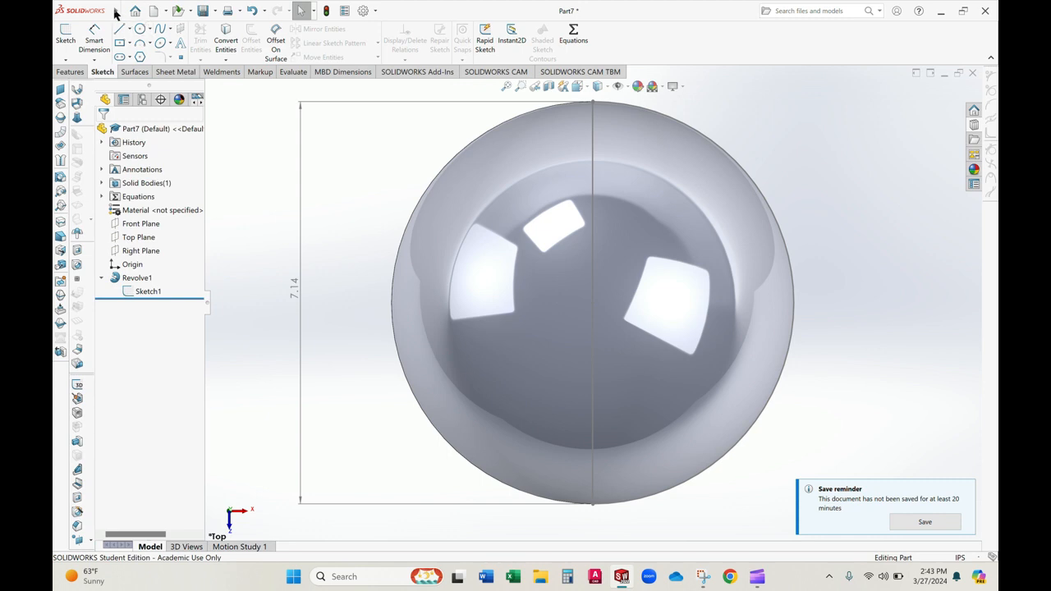
{"action": "mouse_move", "coordinate": [115, 12]}
{"action": "left_click", "coordinate": [175, 11]}
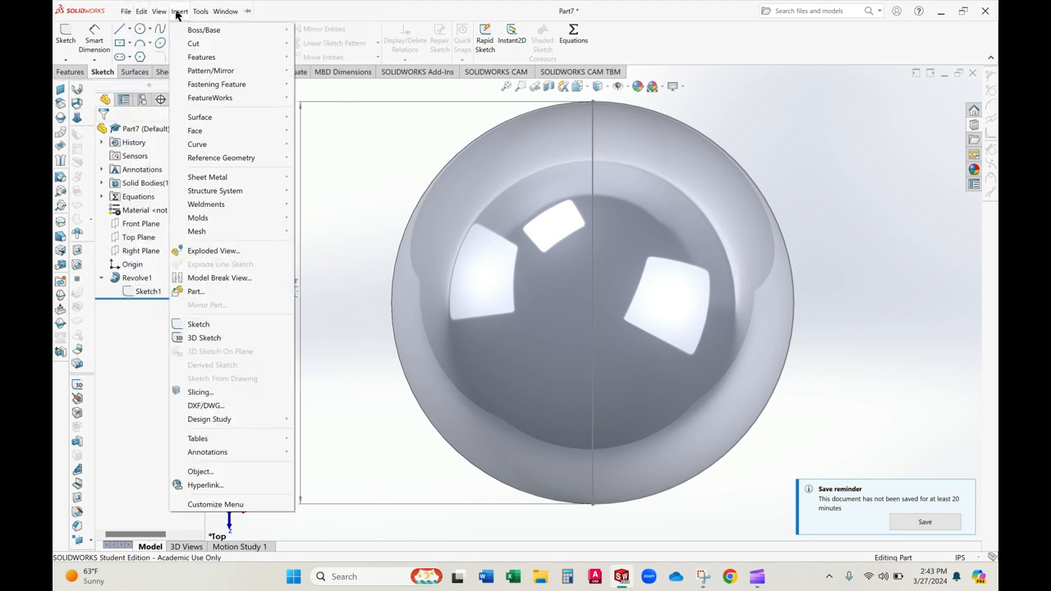
{"action": "mouse_move", "coordinate": [192, 439]}
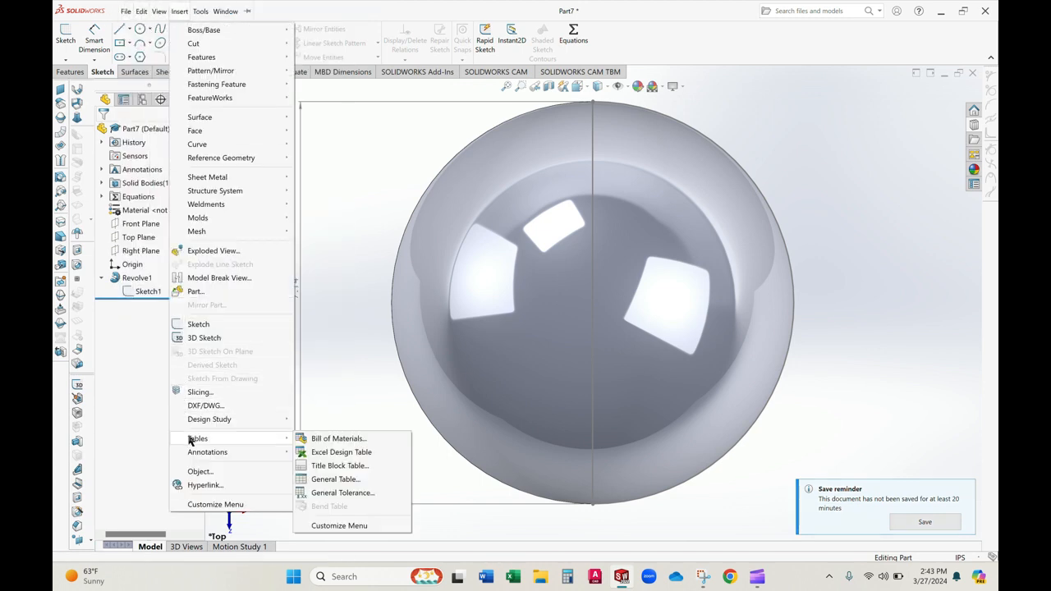
{"action": "left_click", "coordinate": [353, 452]}
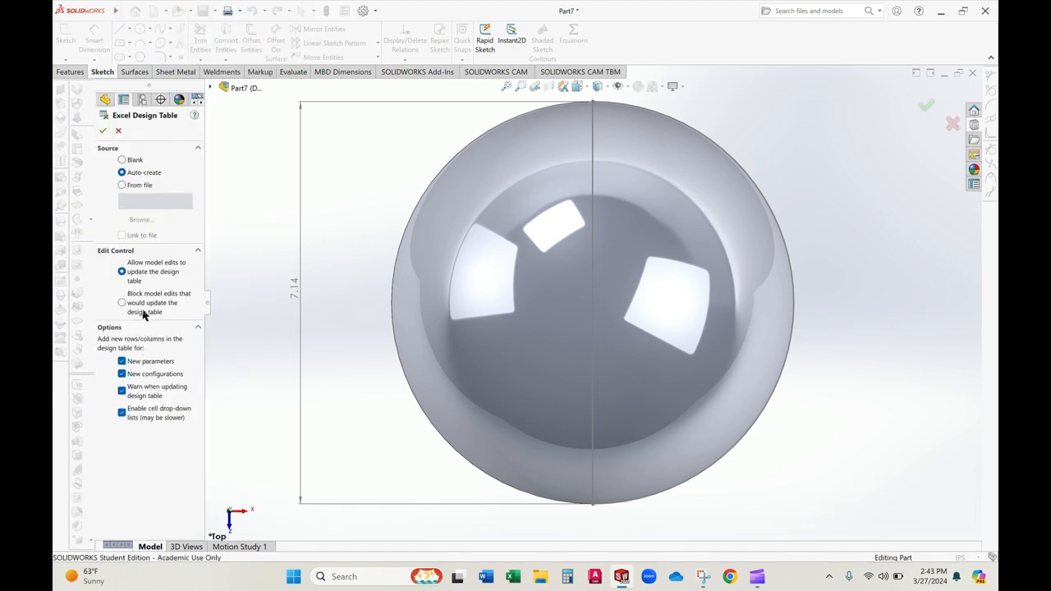
{"action": "left_click", "coordinate": [102, 131]}
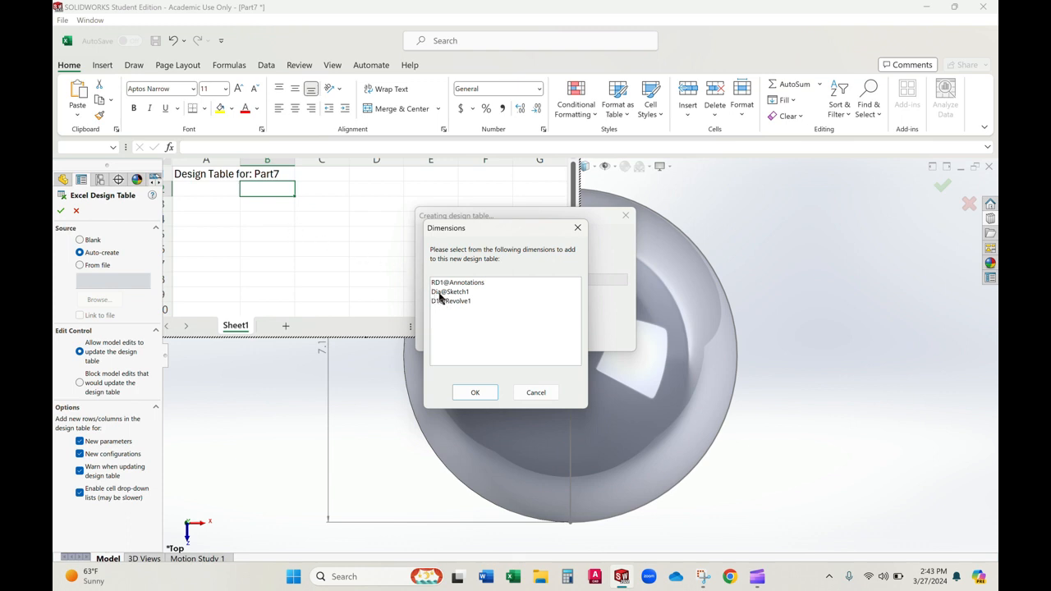
{"action": "left_click", "coordinate": [440, 292]}
{"action": "left_click", "coordinate": [470, 393]}
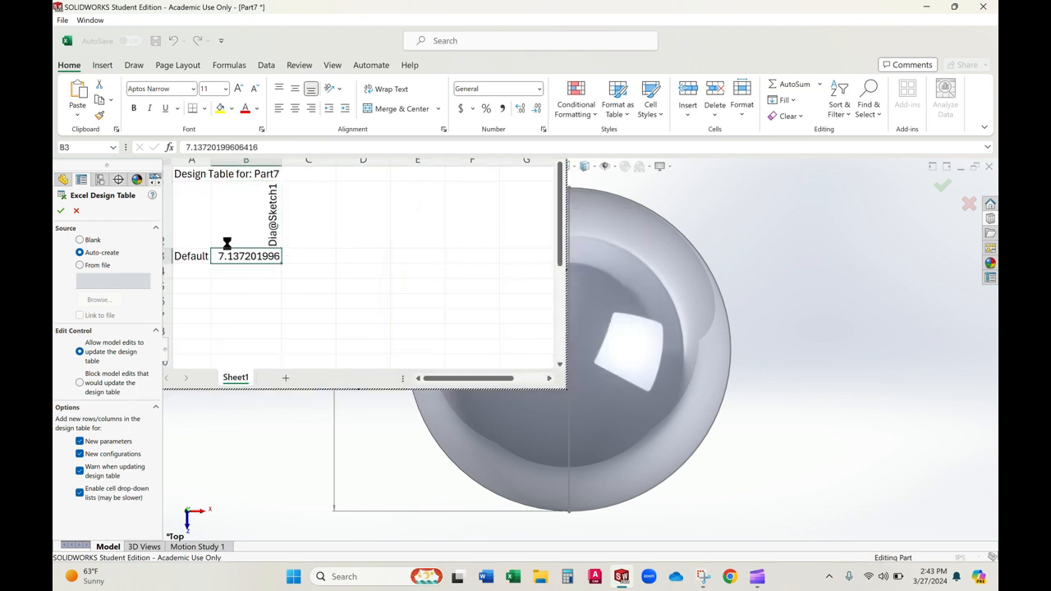
- Label cell A5 of the design table Volume and enter 100 in B5
{"action": "left_click", "coordinate": [201, 287]}
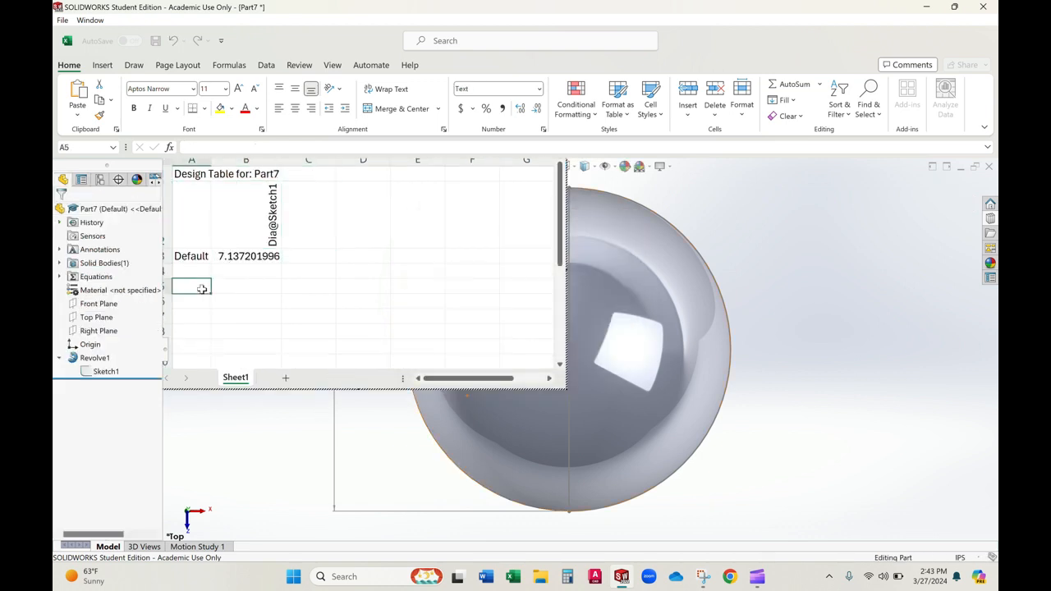
{"action": "left_click", "coordinate": [204, 145]}
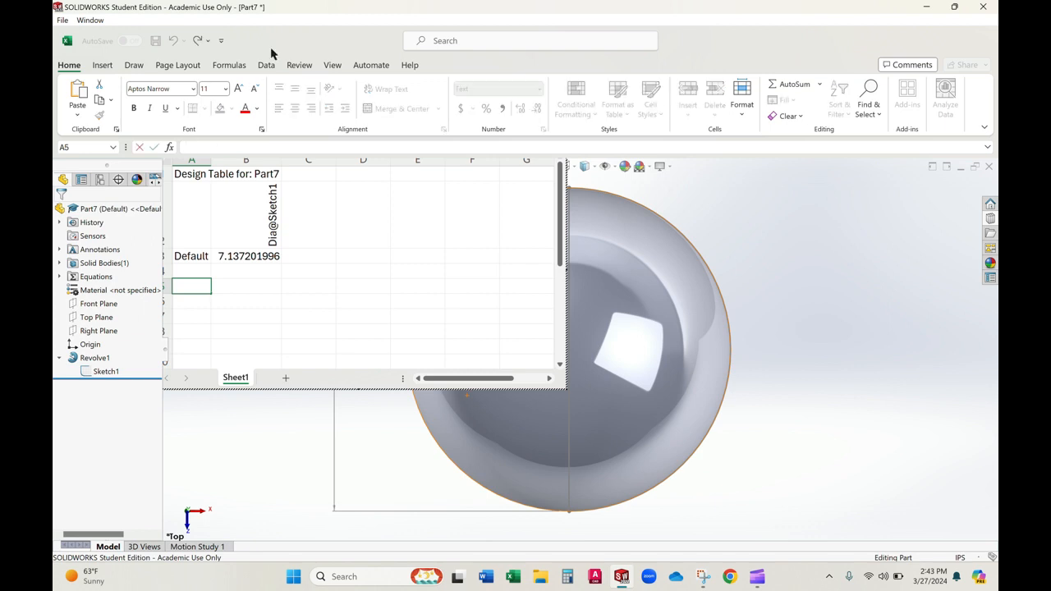
{"action": "type", "text": "Volume"}
{"action": "left_click", "coordinate": [269, 290]}
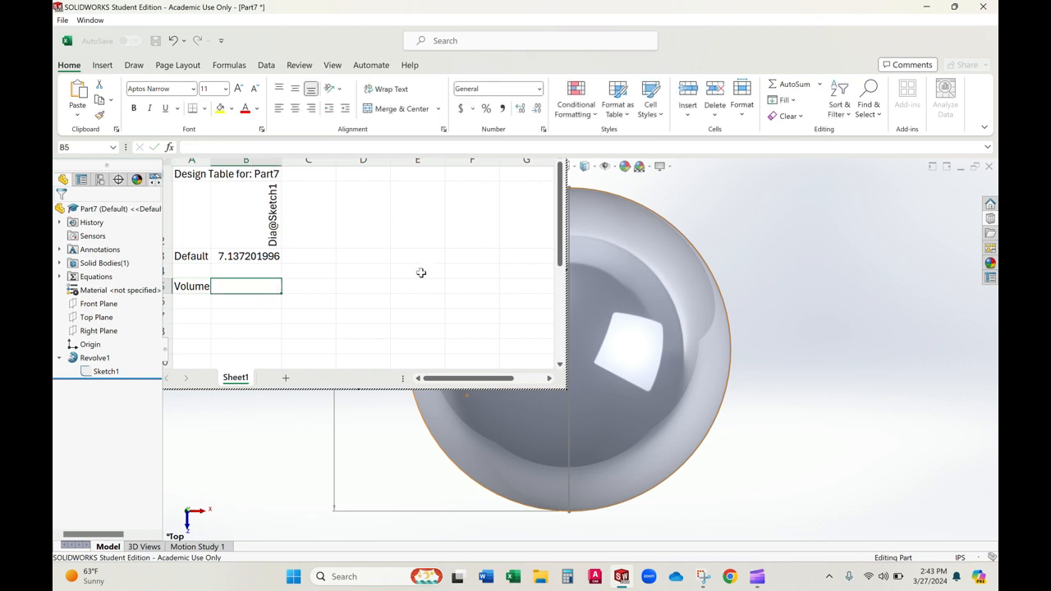
{"action": "type", "text": "100"}
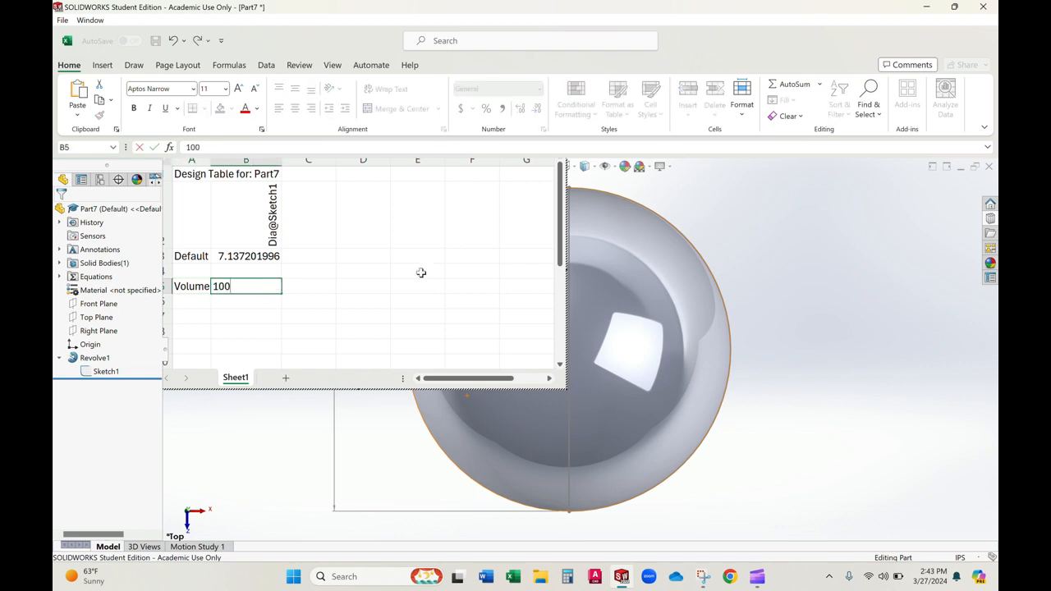
- Replace the Default configuration's Dia@Sketch1 value in B3 with the formula =power(B5/.52,1/3)
{"action": "left_click", "coordinate": [267, 258]}
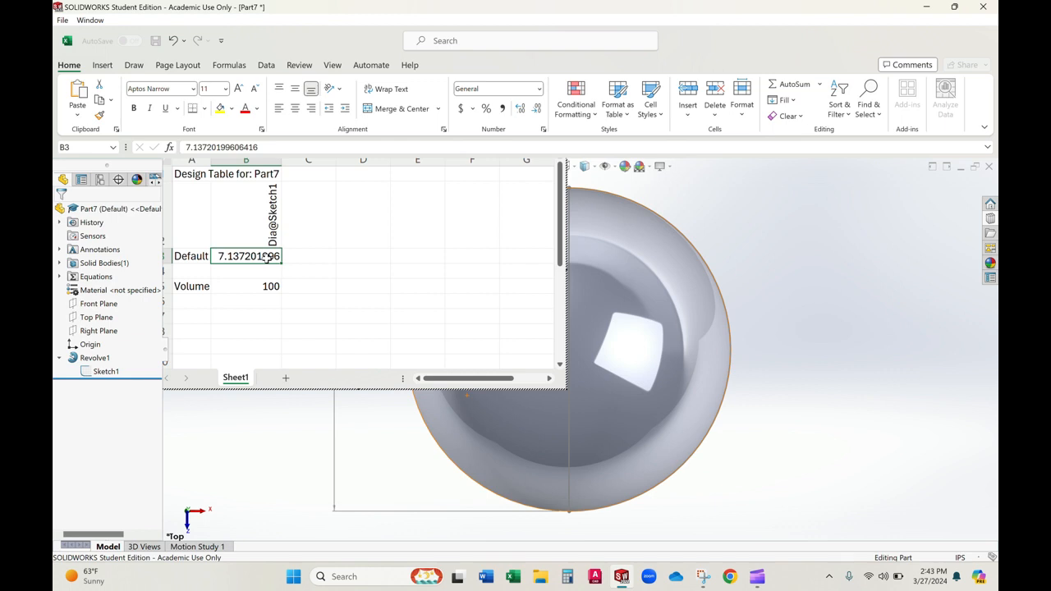
{"action": "type", "text": "="}
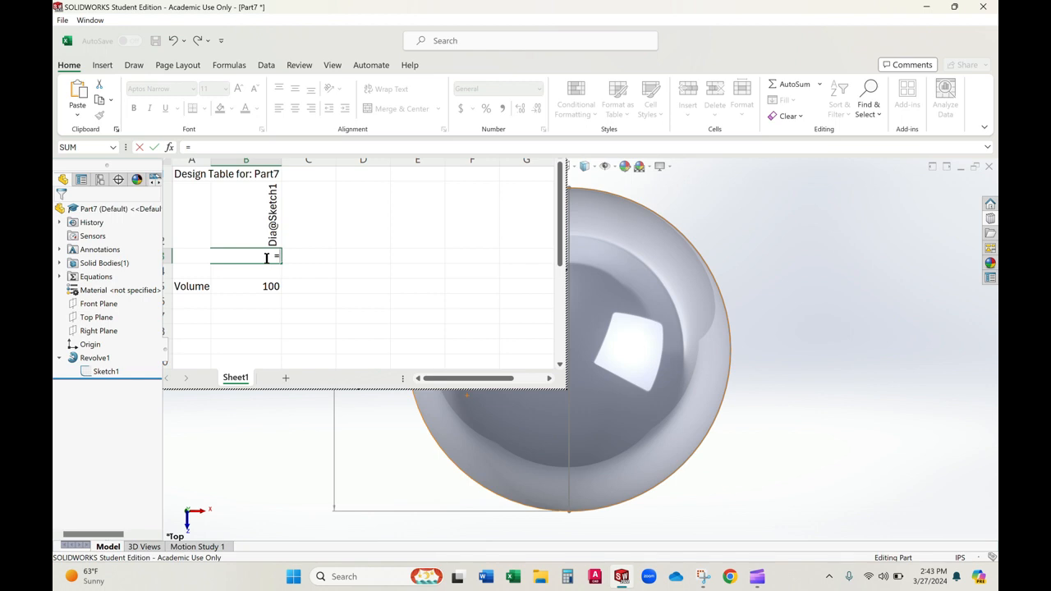
{"action": "type", "text": "power"}
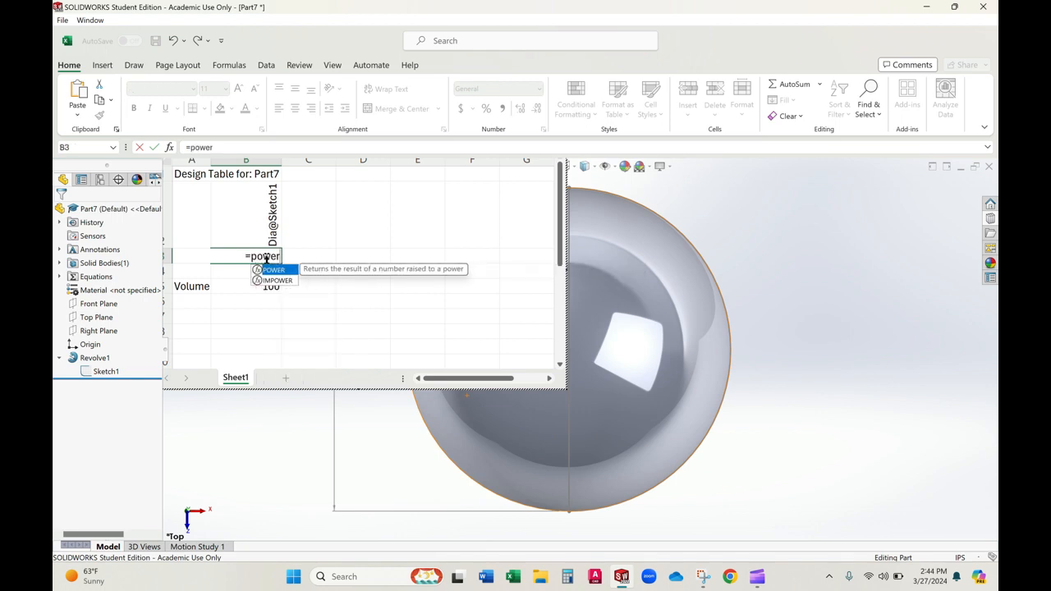
{"action": "type", "text": "("}
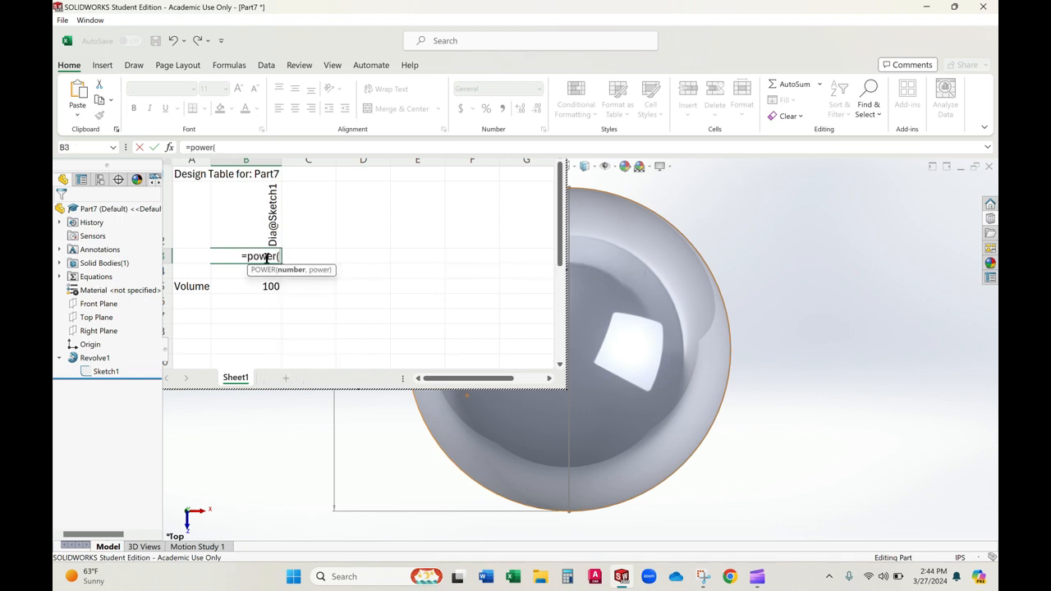
{"action": "left_click", "coordinate": [271, 286]}
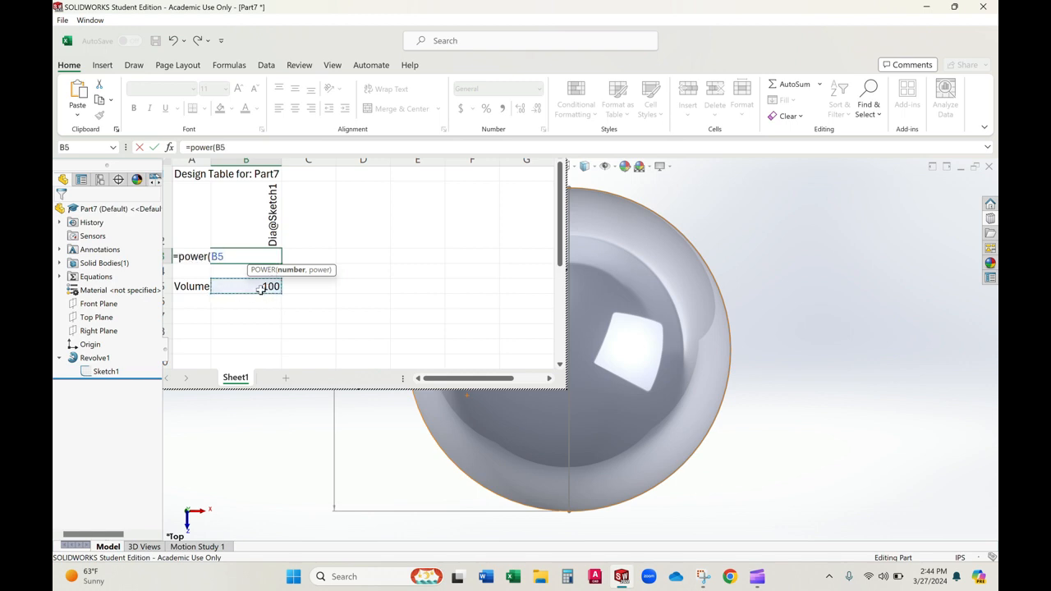
{"action": "type", "text": "/"}
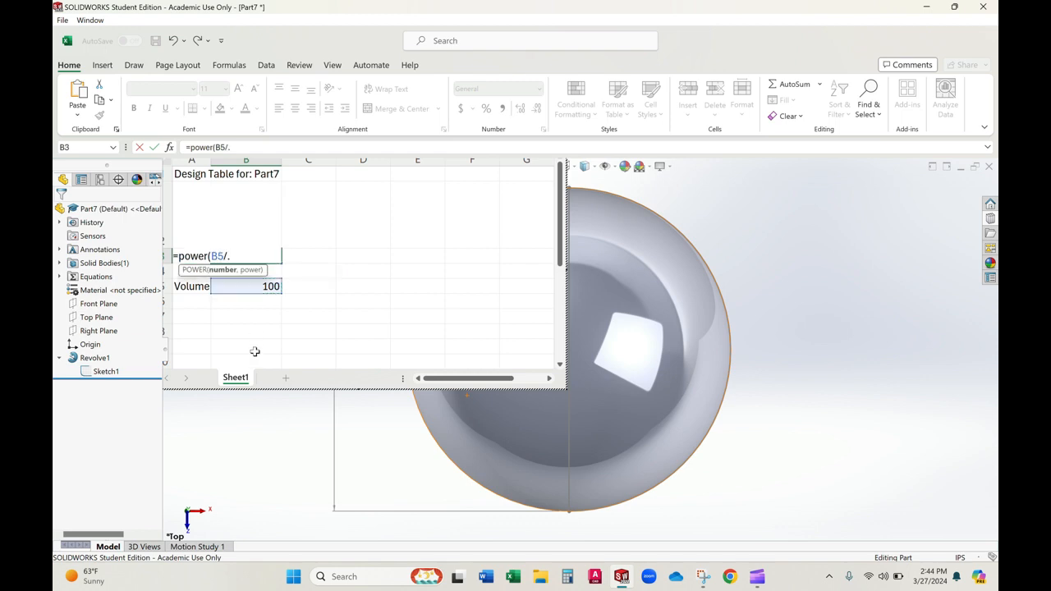
{"action": "type", "text": ".52,1/3)"}
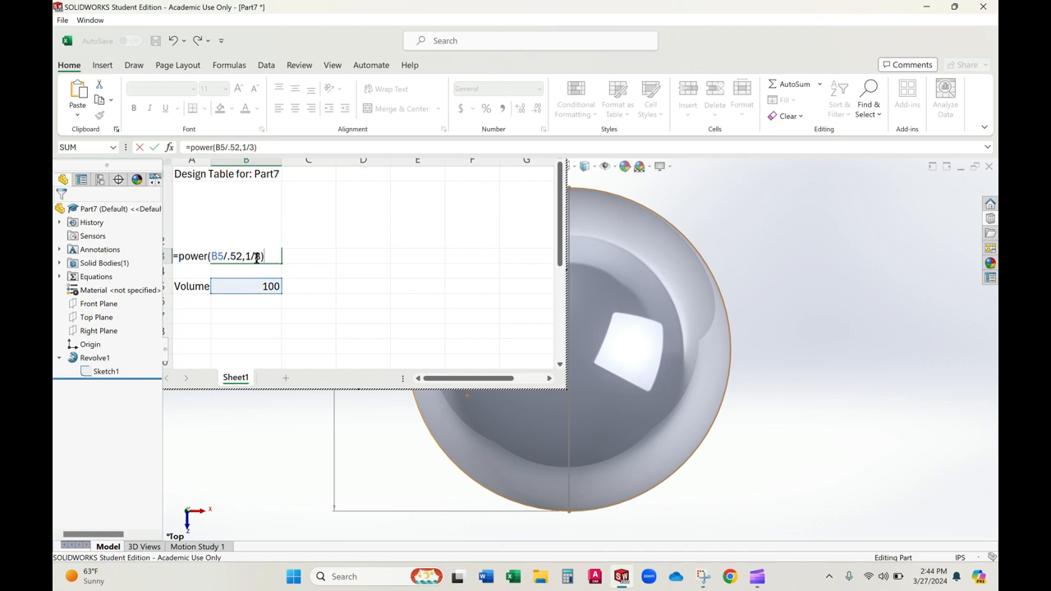
{"action": "key", "text": "Return"}
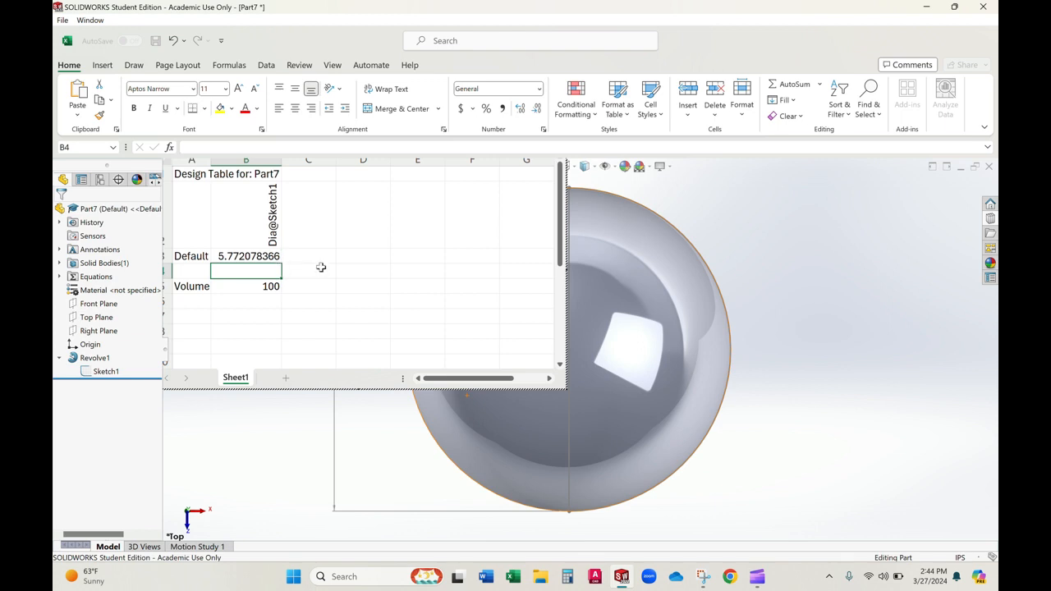
- Close the design table to apply the formula-driven diameter to the sphere, and hide Sketch1
{"action": "left_click", "coordinate": [846, 323]}
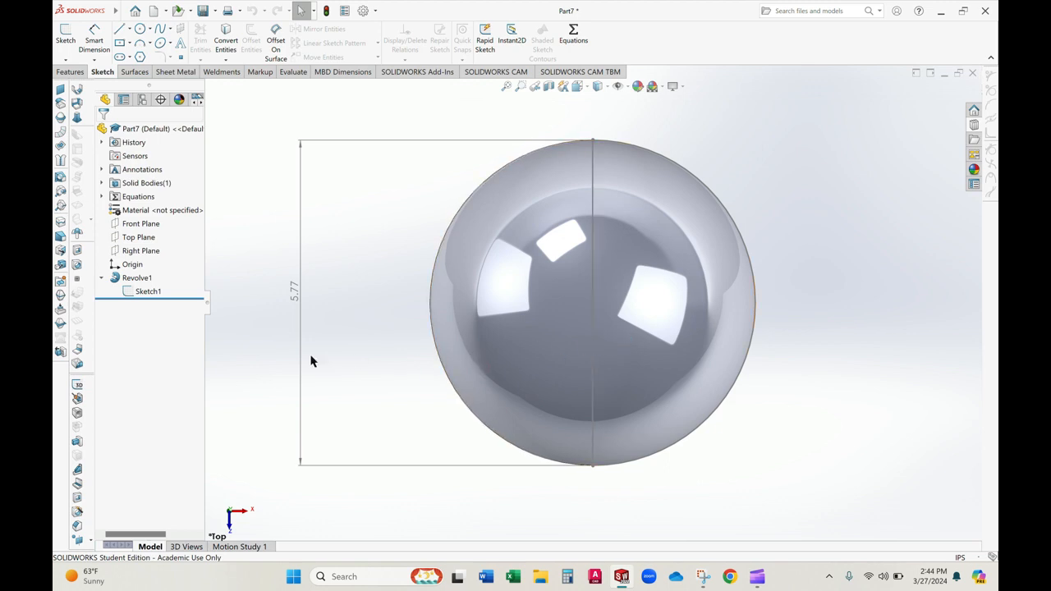
{"action": "right_click", "coordinate": [148, 295]}
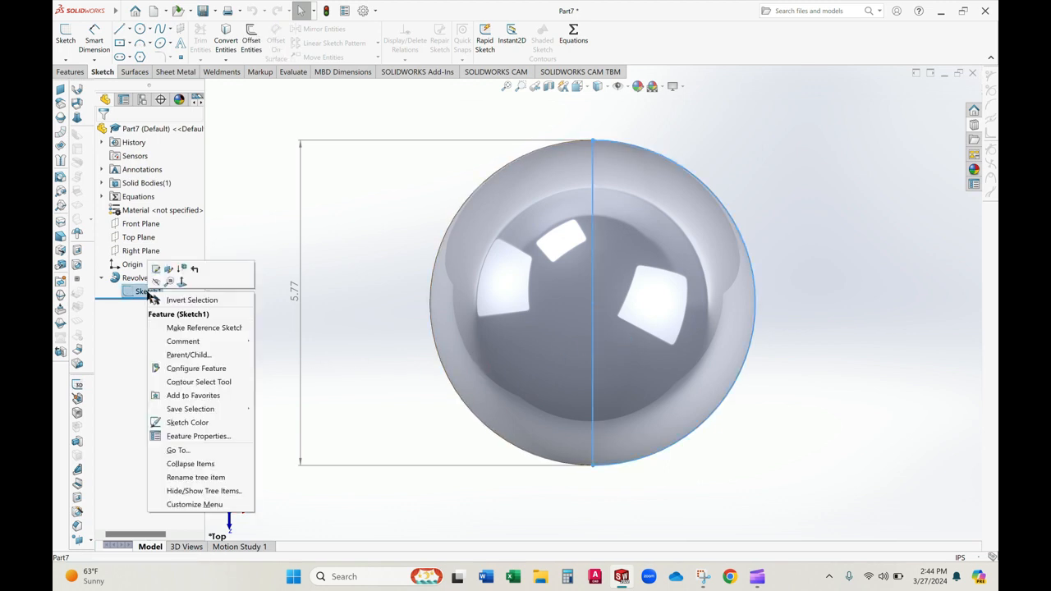
{"action": "key", "text": "Escape"}
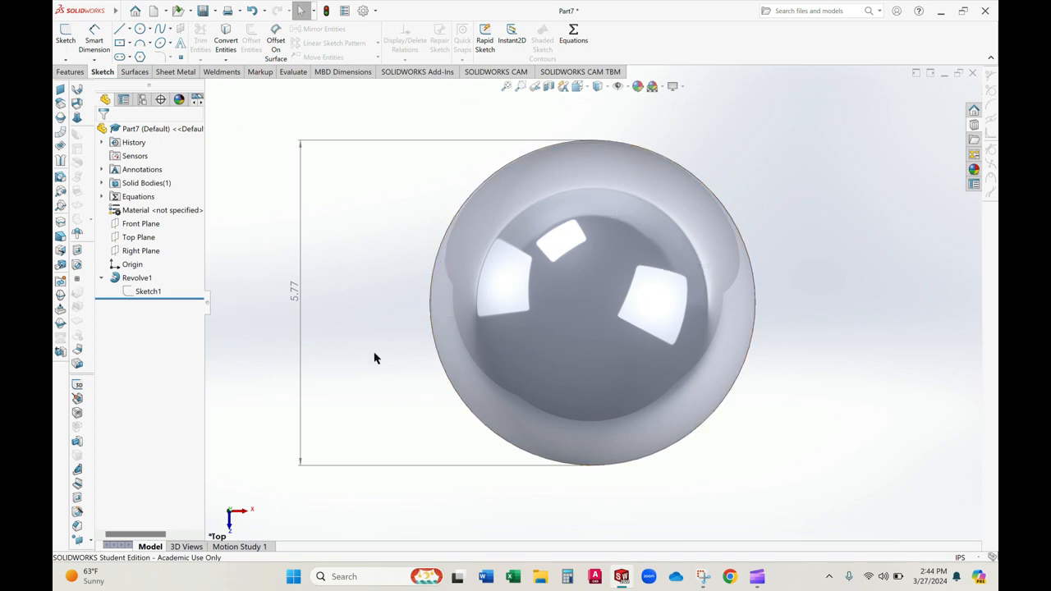
- Edit the Excel design table without adding parameters, set the Volume in B5 to 250, and close the table to update the sphere
{"action": "mouse_move", "coordinate": [91, 12]}
{"action": "left_click", "coordinate": [139, 11]}
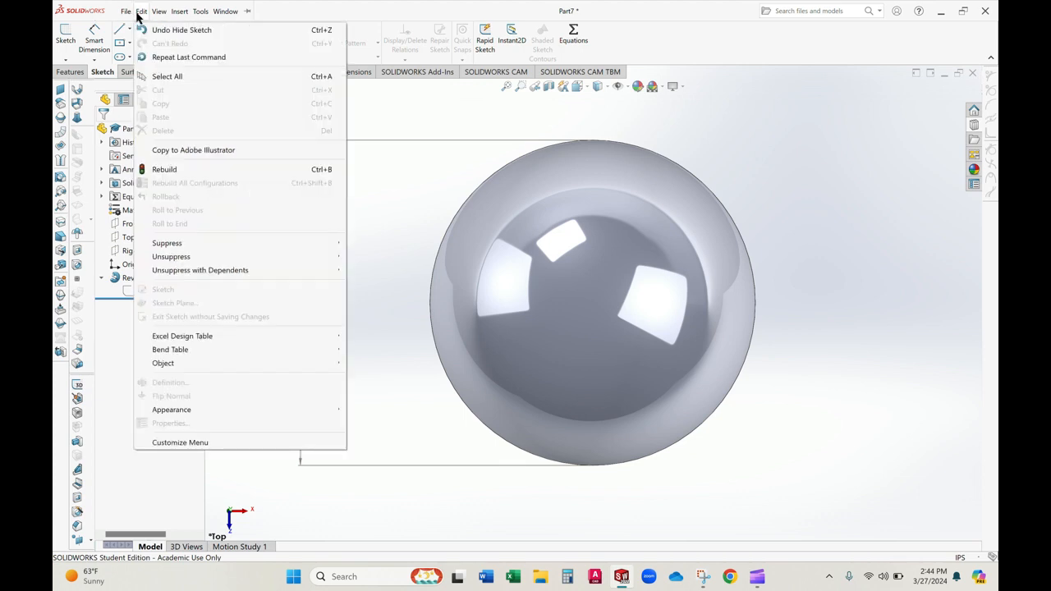
{"action": "mouse_move", "coordinate": [195, 337]}
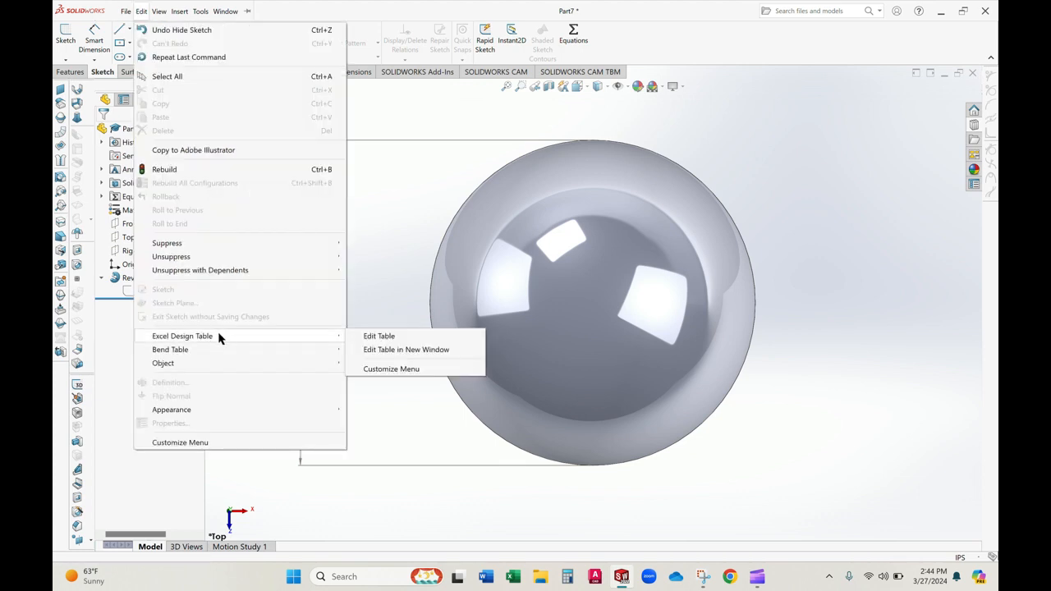
{"action": "left_click", "coordinate": [364, 336]}
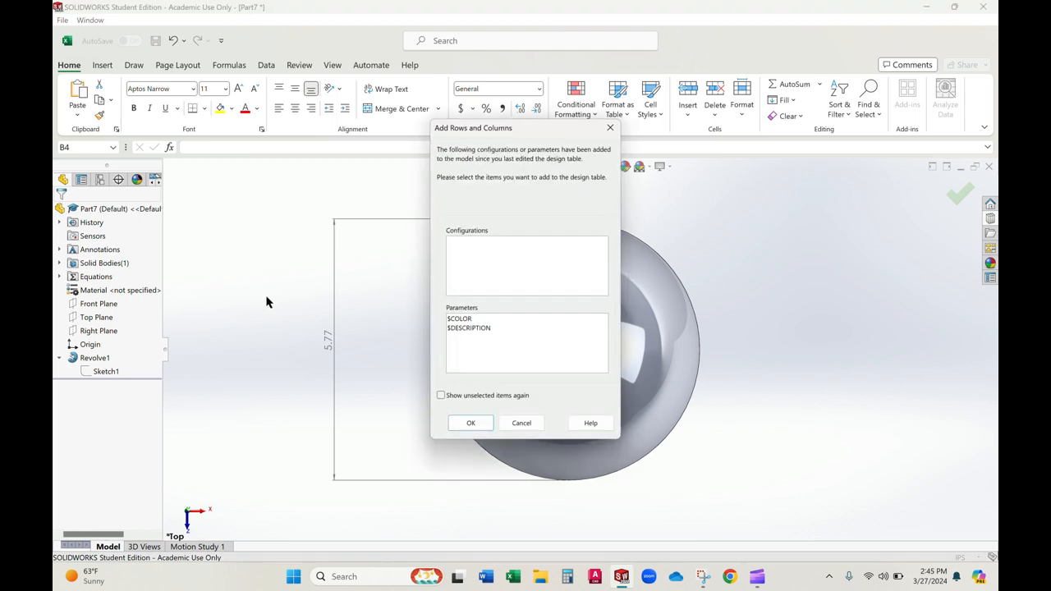
{"action": "left_click", "coordinate": [472, 423]}
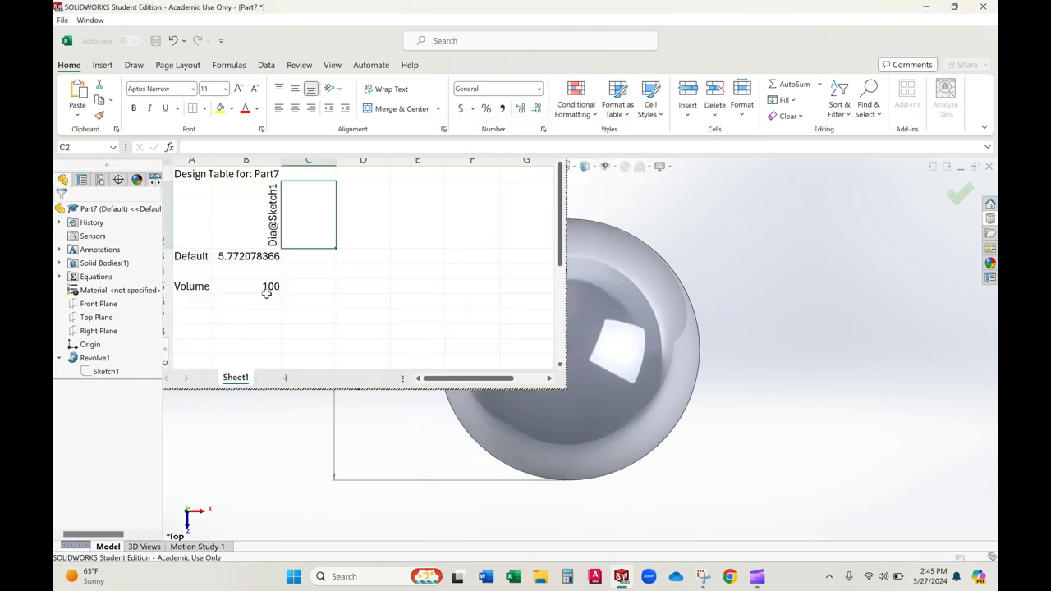
{"action": "left_click", "coordinate": [269, 288]}
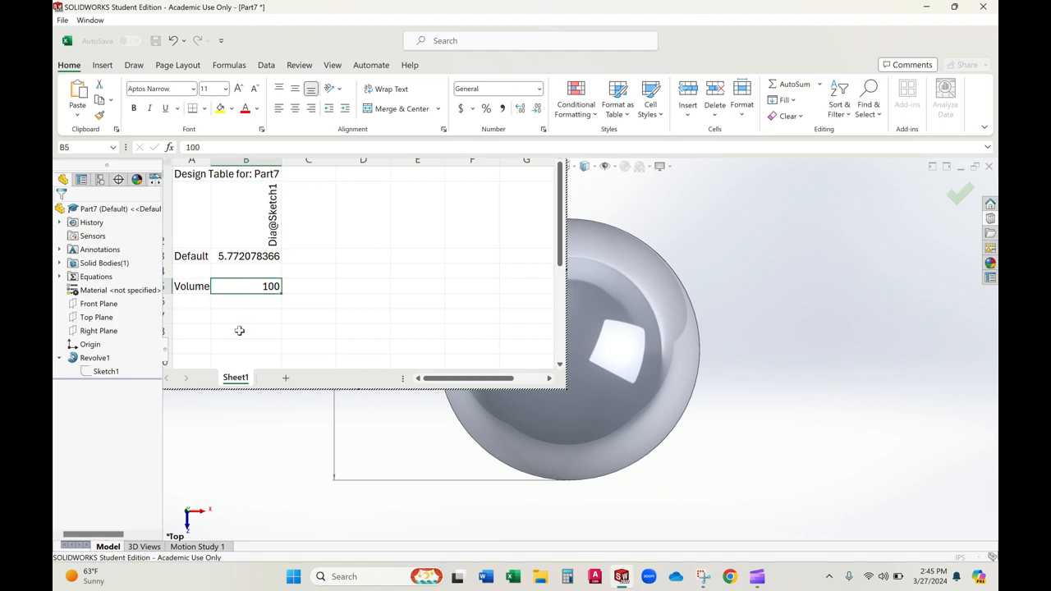
{"action": "type", "text": "250"}
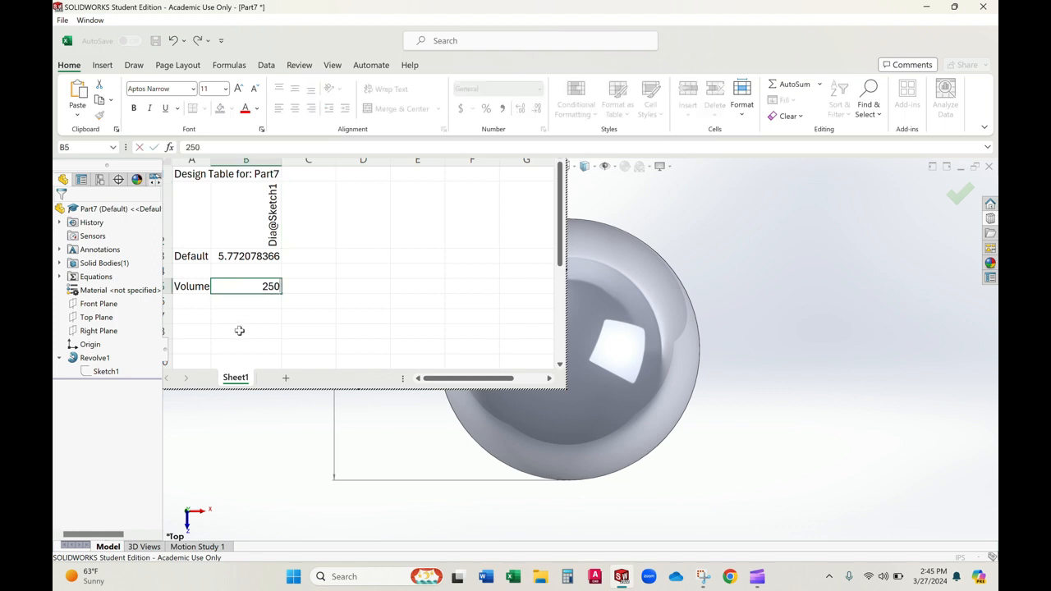
{"action": "key", "text": "Return"}
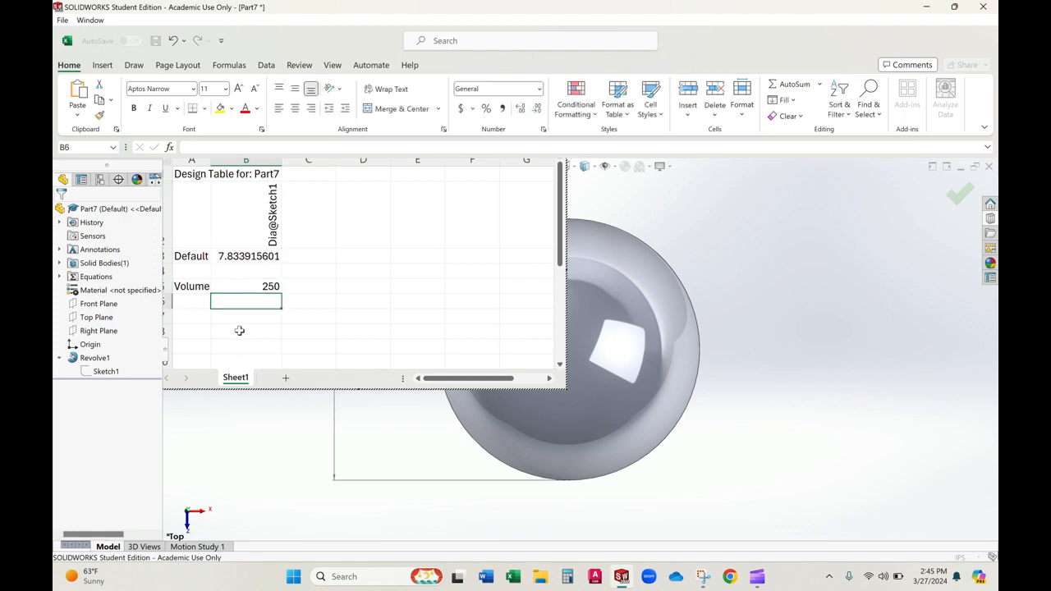
{"action": "left_click", "coordinate": [866, 305]}
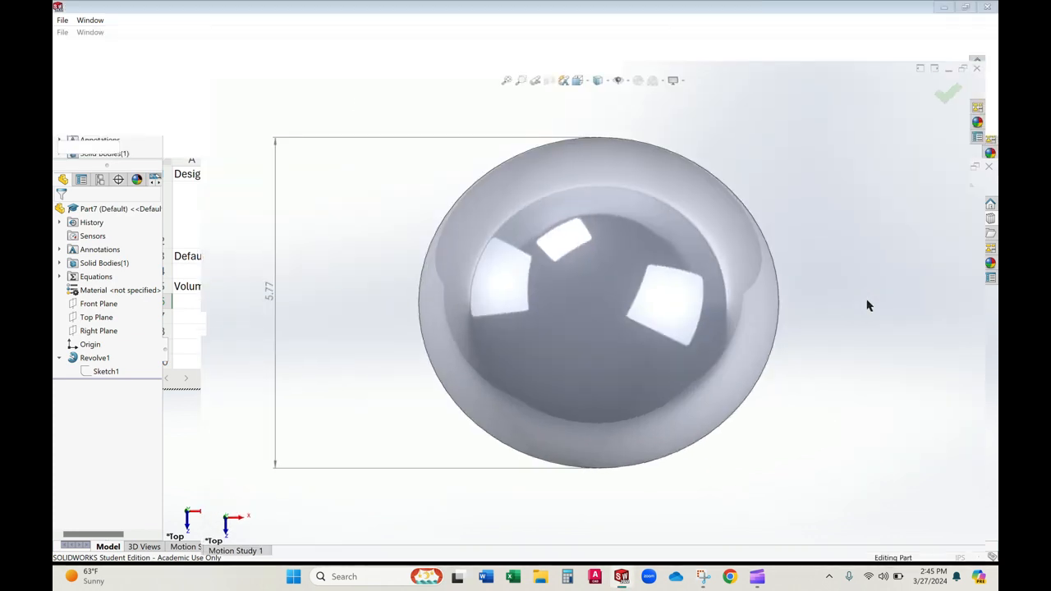